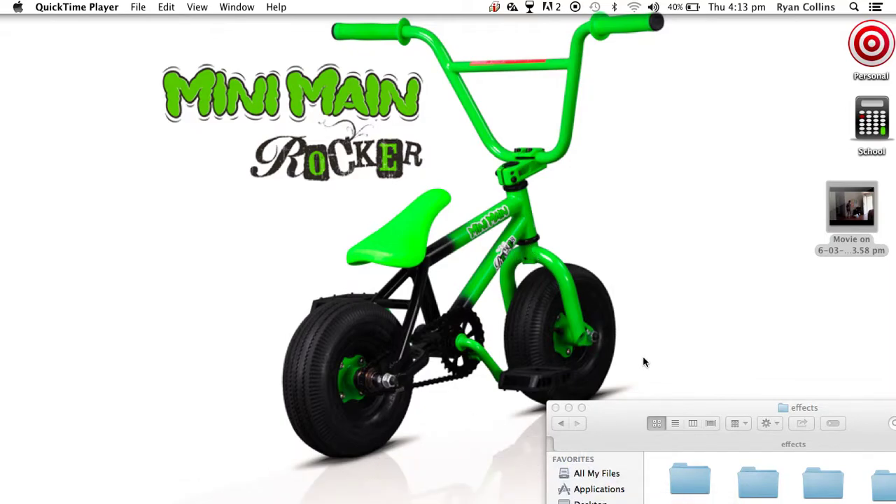
Step: Open the test affects folder and Quick Look the Re appear from dust clip
drag(617, 412, 385, 168)
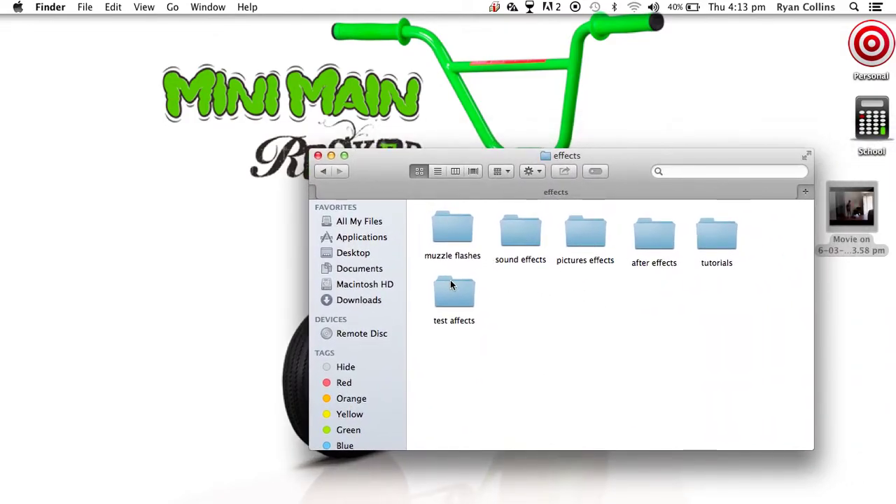
double_click(465, 288)
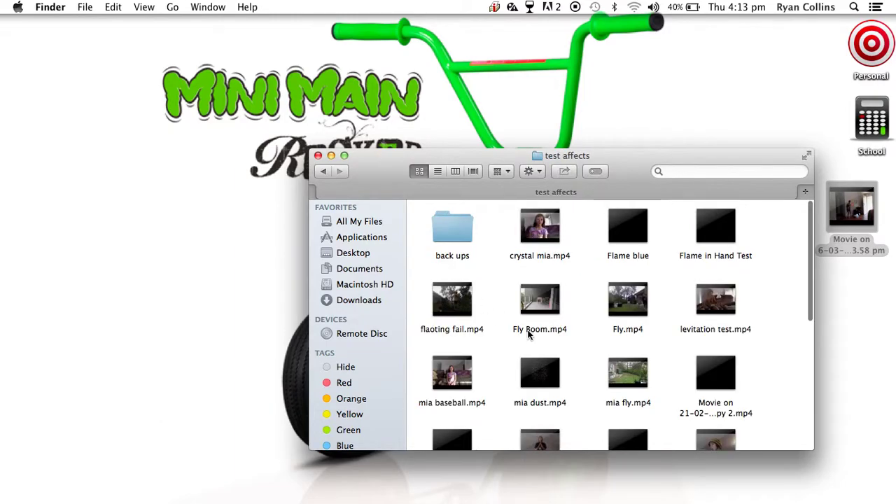
scroll(529, 334, down, 5)
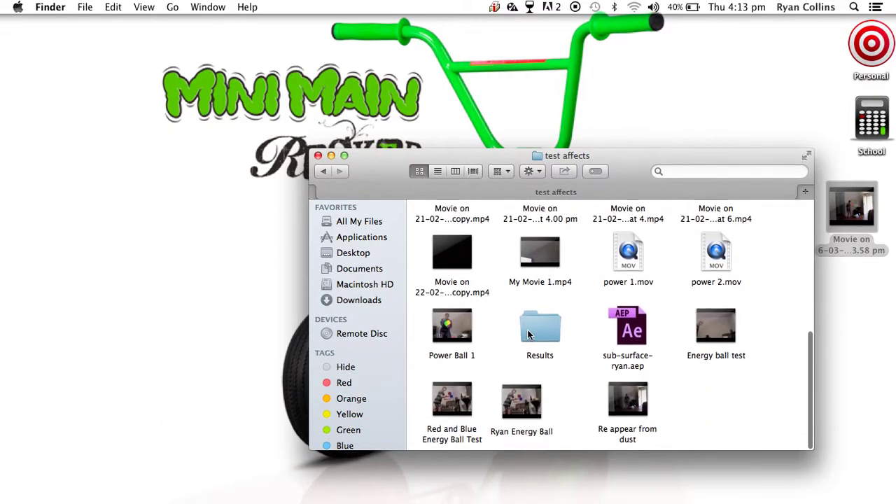
click(618, 416)
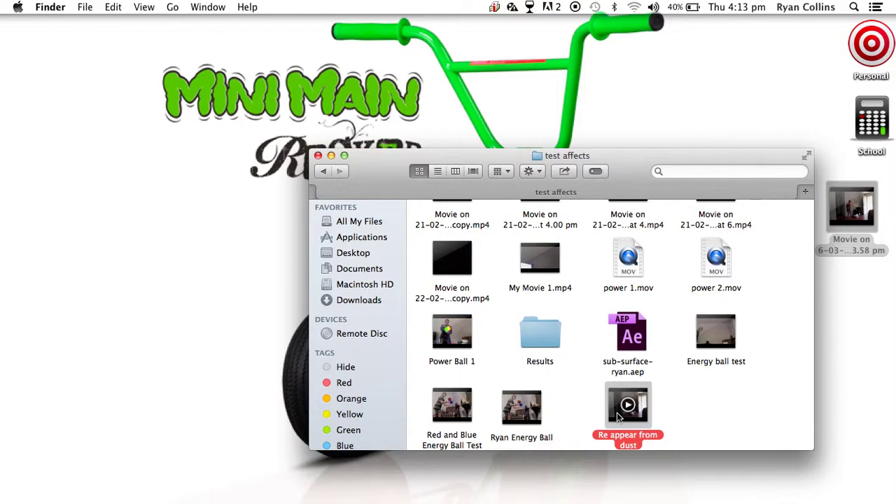
key(space)
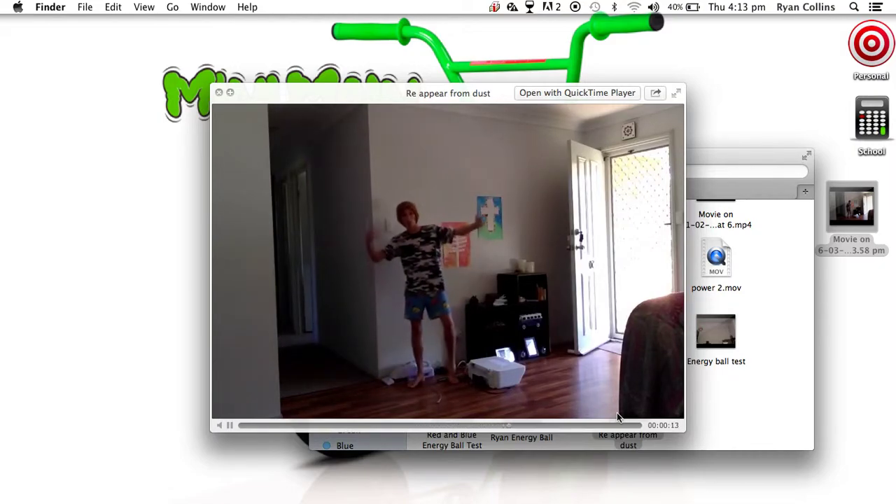
key(space)
click(732, 437)
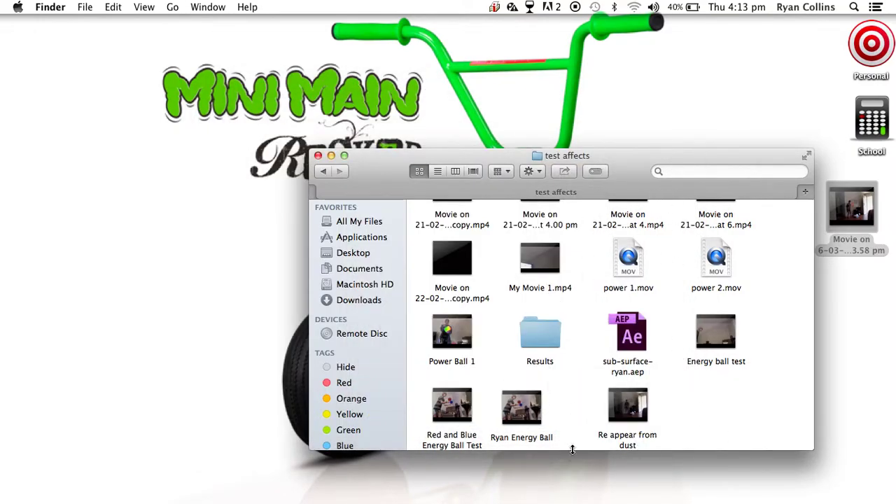
mouse_move(520, 406)
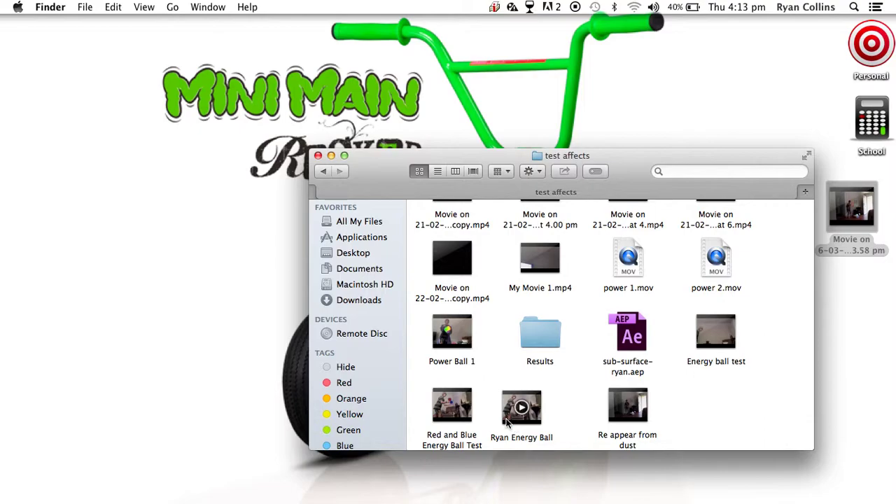
Step: Quick Look the energy ball clip, then scroll back to the folder's top
click(508, 420)
key(space)
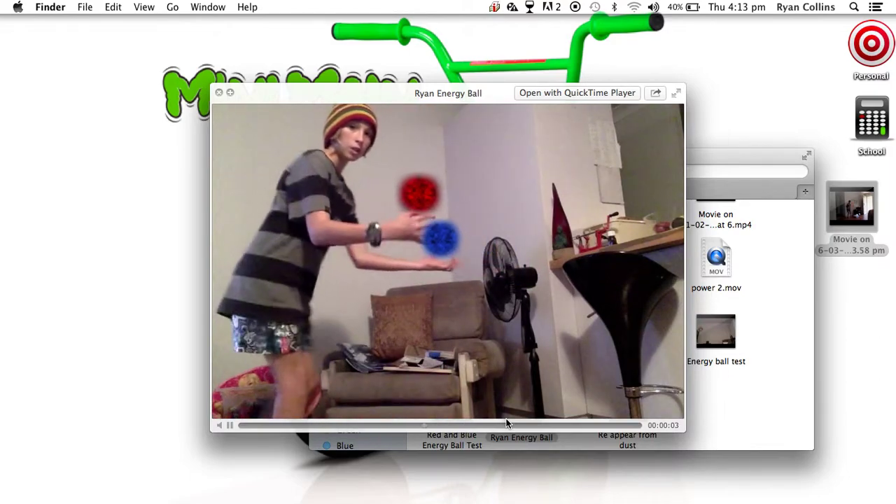
key(space)
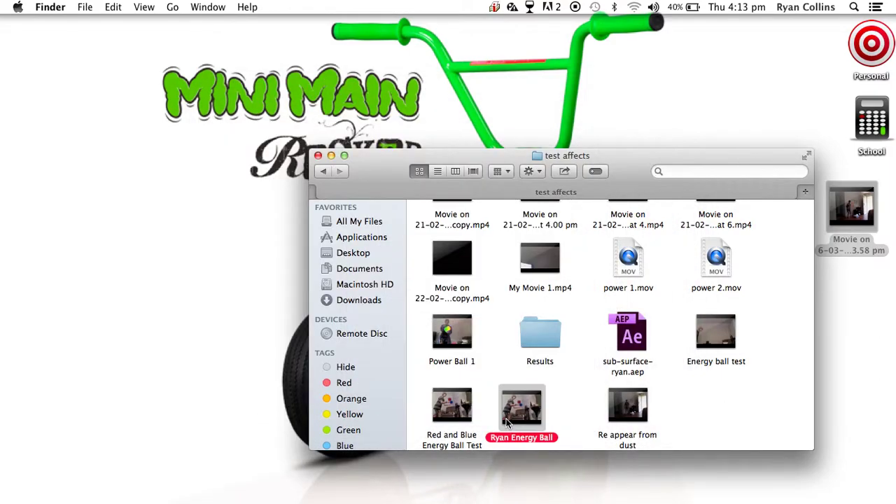
click(578, 329)
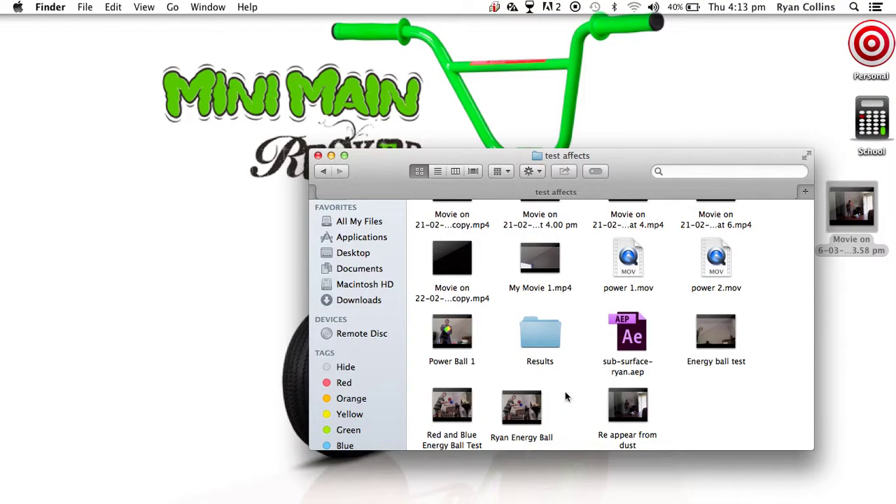
scroll(570, 393, up, 3)
scroll(568, 392, up, 2)
scroll(567, 392, up, 4)
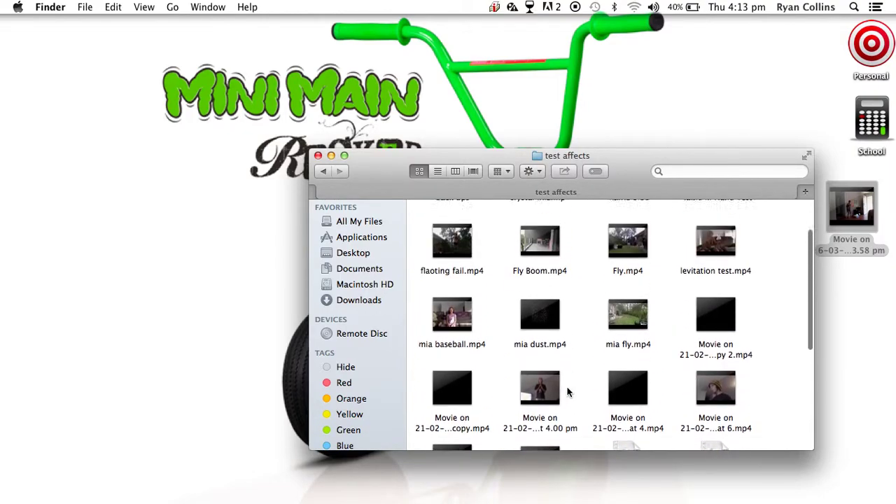
scroll(567, 392, up, 1)
click(318, 155)
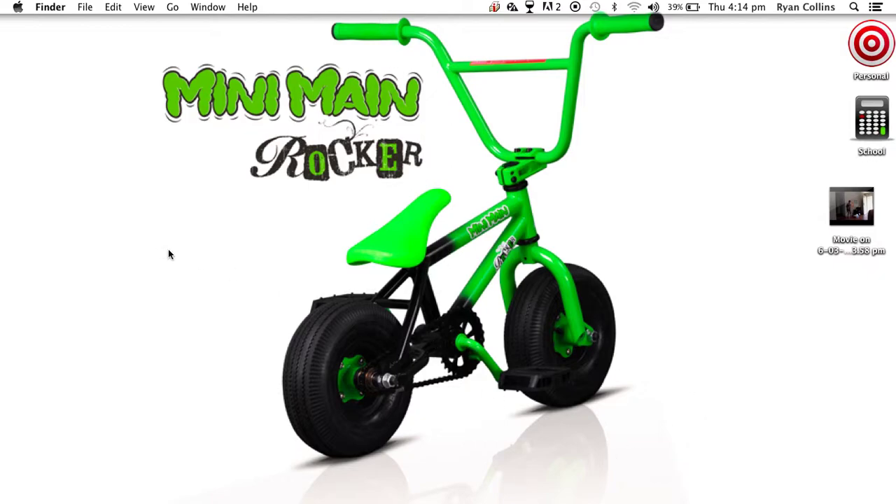
Step: Switch to After Effects and import the room movie from the desktop as a file
key(ctrl+Left)
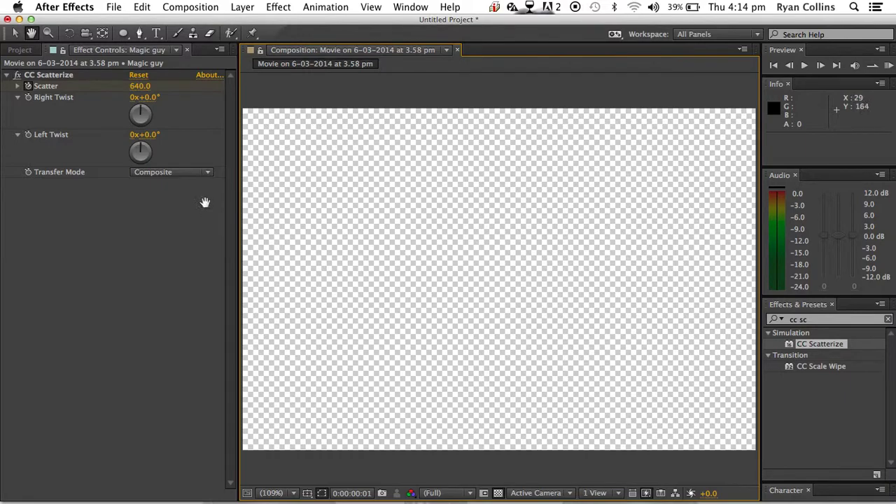
click(19, 50)
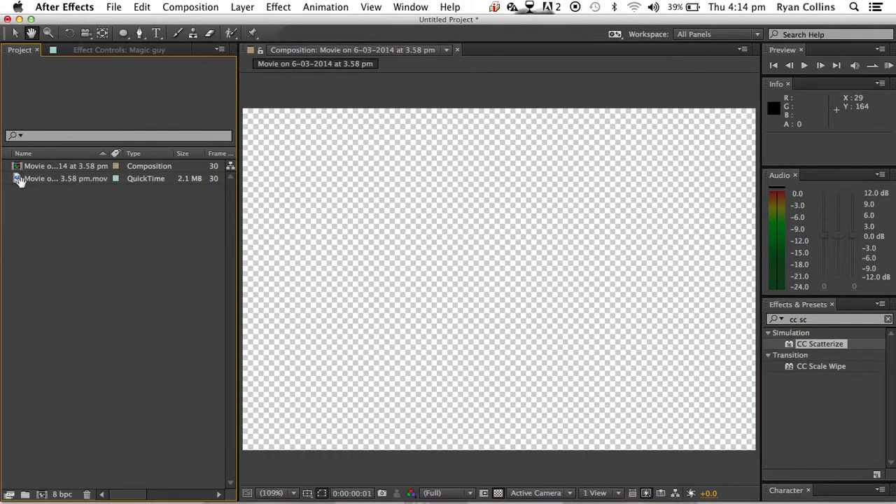
scroll(20, 224, right, 1)
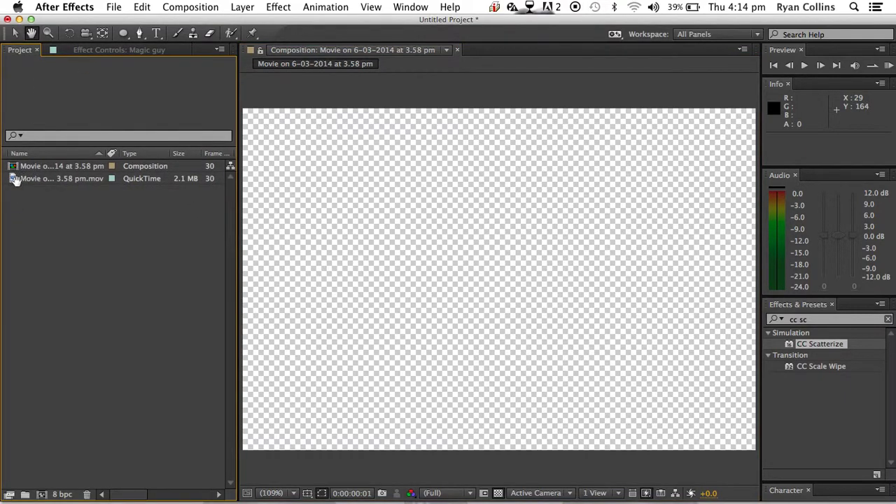
scroll(14, 178, left, 1)
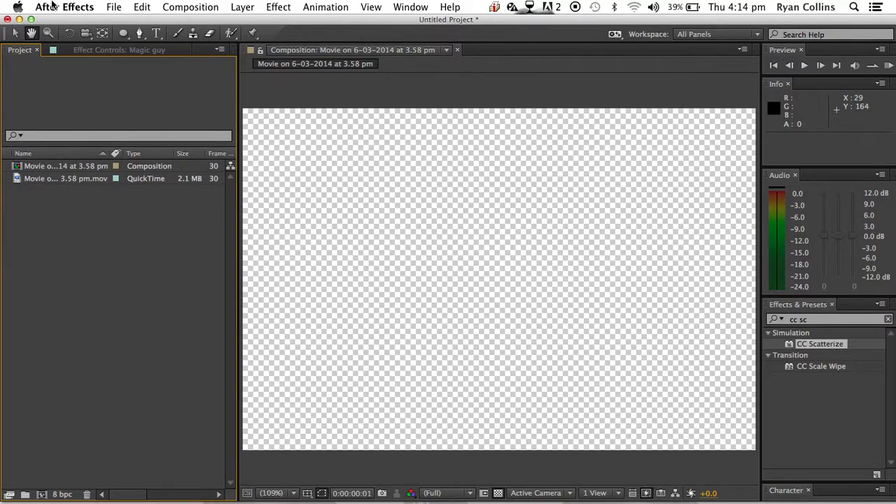
click(115, 7)
mouse_move(129, 163)
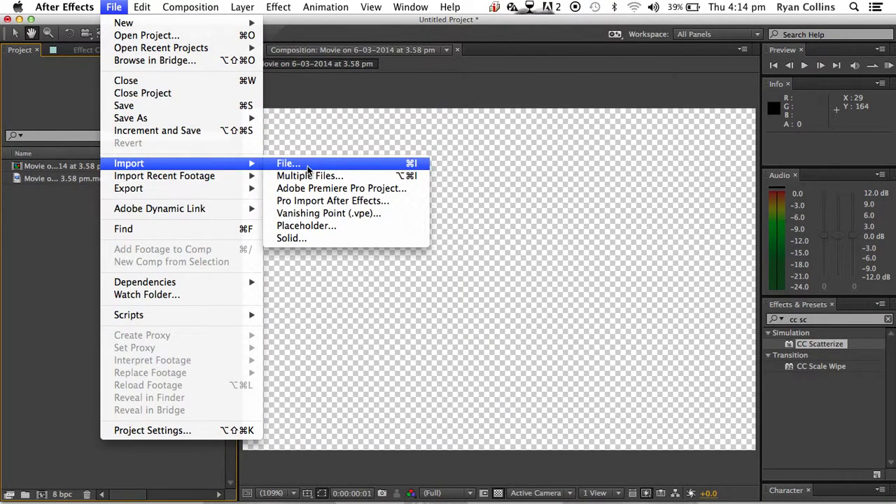
click(301, 164)
click(387, 125)
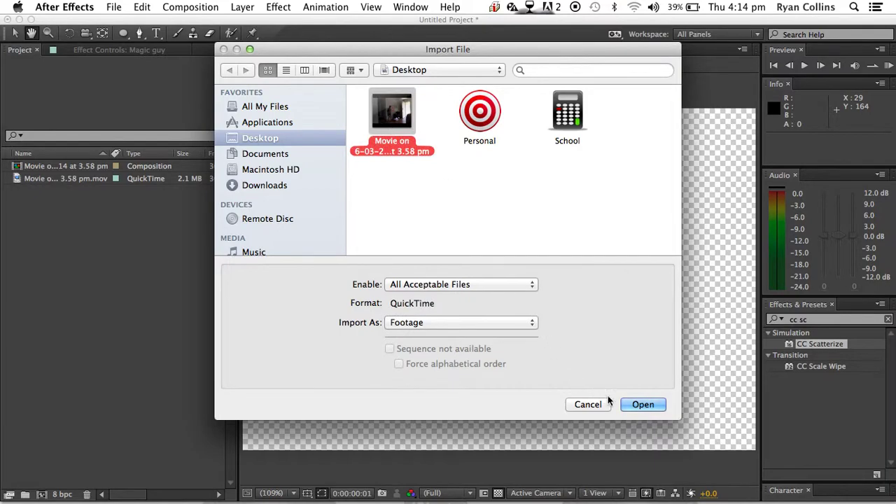
click(633, 404)
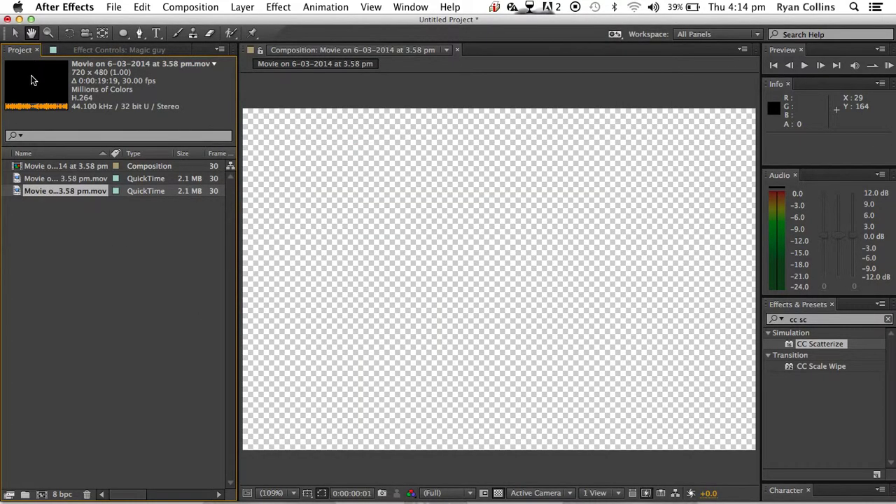
Step: Make a comp from the room movie, duplicate the layer, and freeze the top copy at 8:16
drag(30, 65, 32, 494)
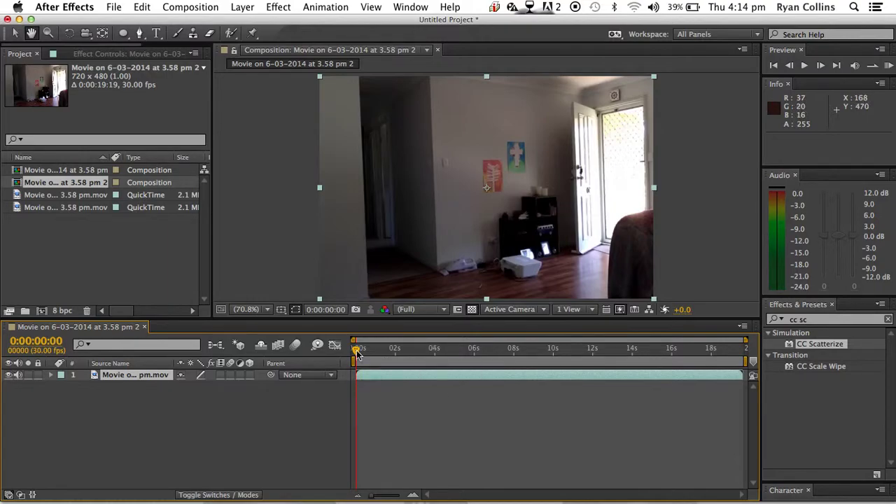
drag(363, 352, 525, 350)
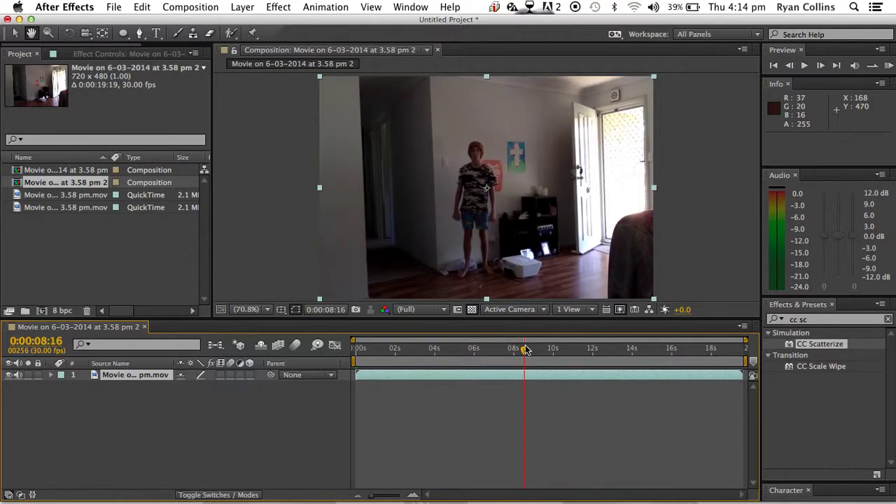
key(super+d)
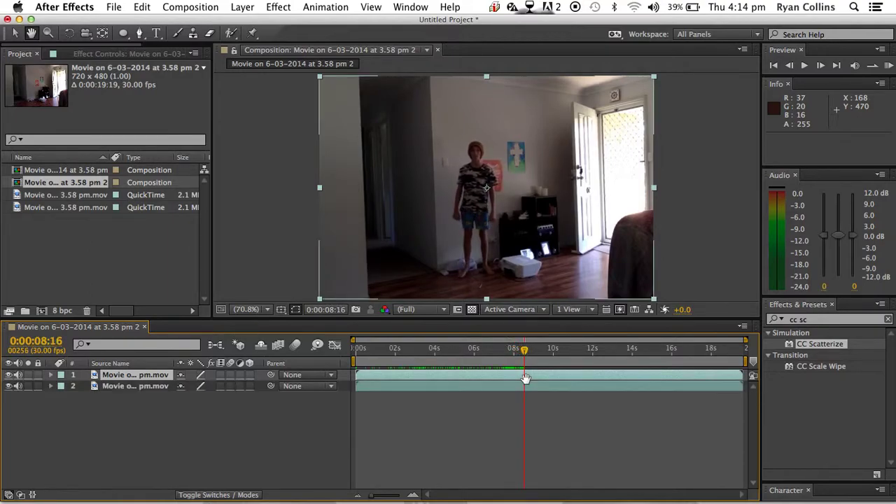
right_click(523, 374)
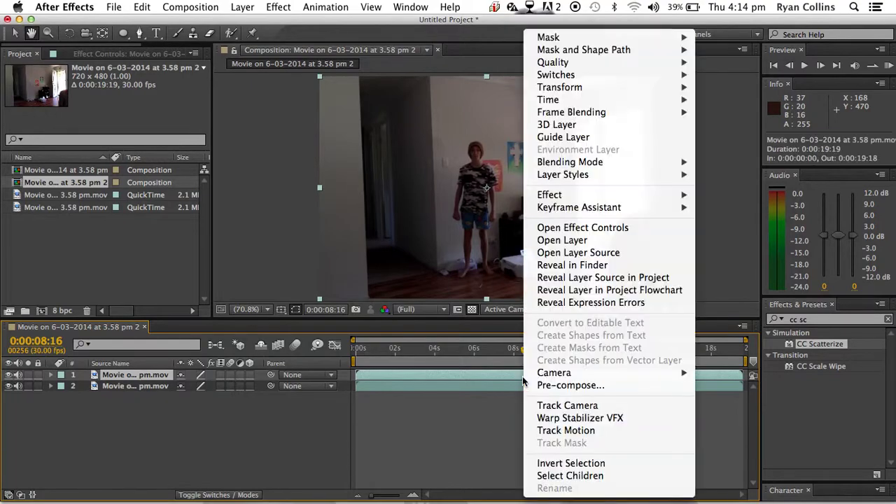
mouse_move(549, 99)
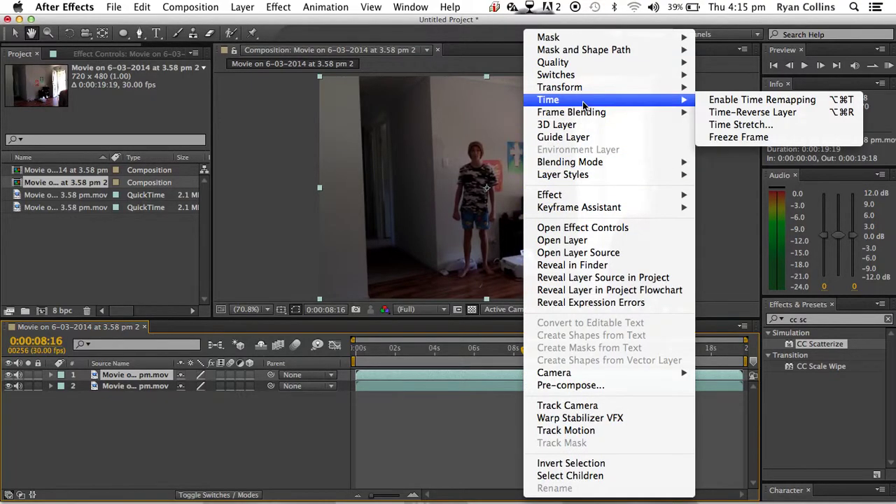
click(756, 99)
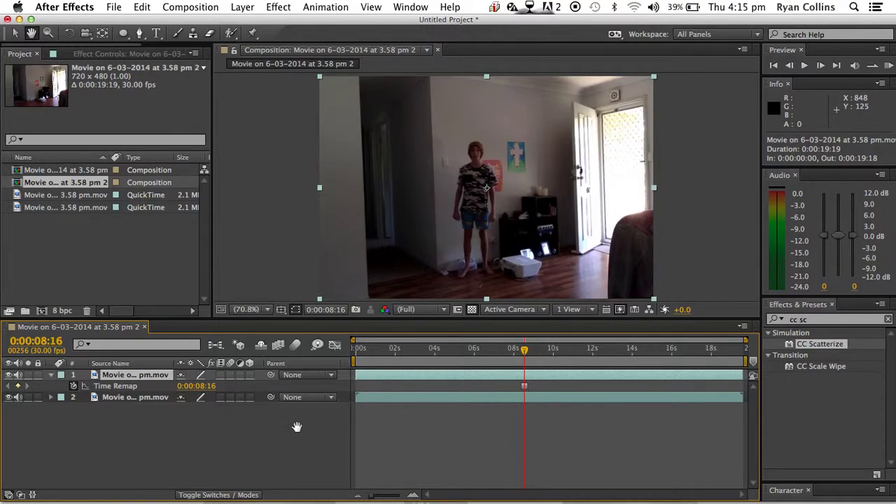
click(17, 33)
click(357, 376)
Step: Trim both layers to start at 8:16 and end the frozen layer near 10 seconds
drag(356, 375, 524, 376)
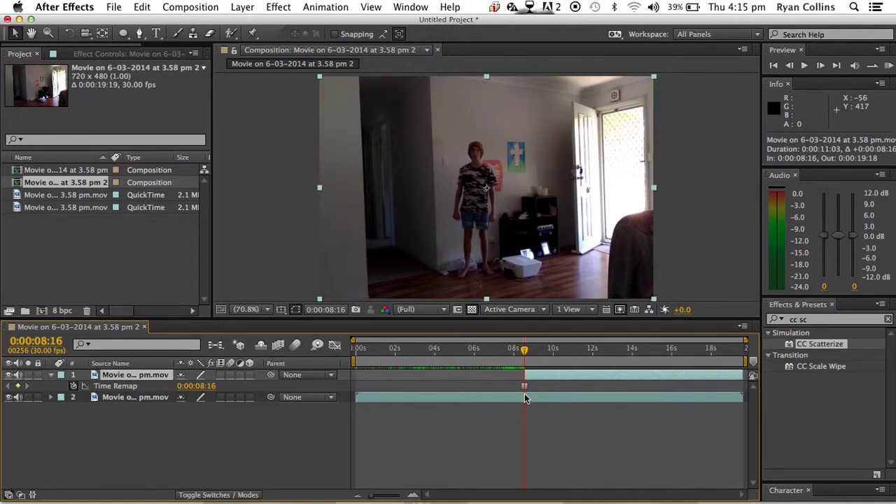
click(677, 398)
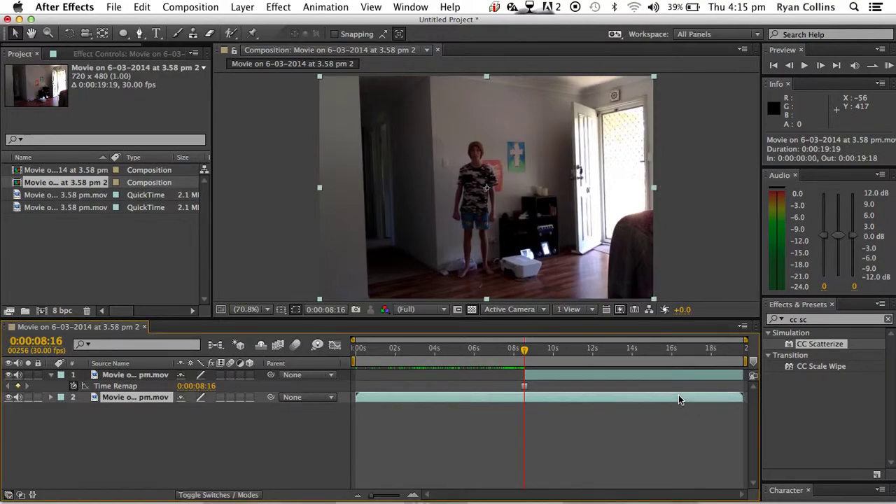
drag(356, 397, 524, 398)
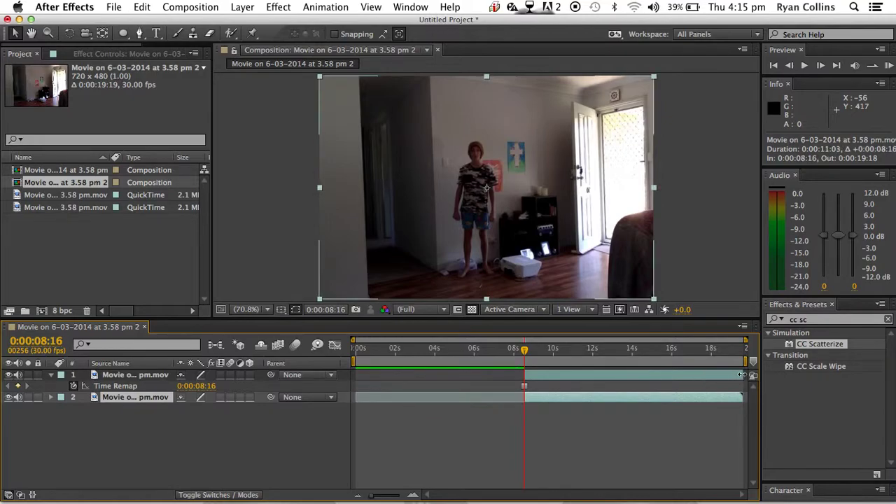
drag(741, 375, 553, 382)
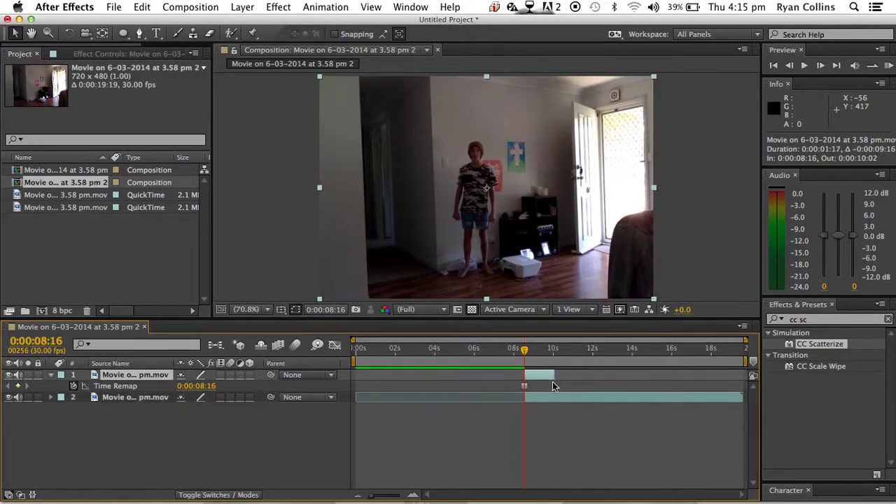
click(524, 399)
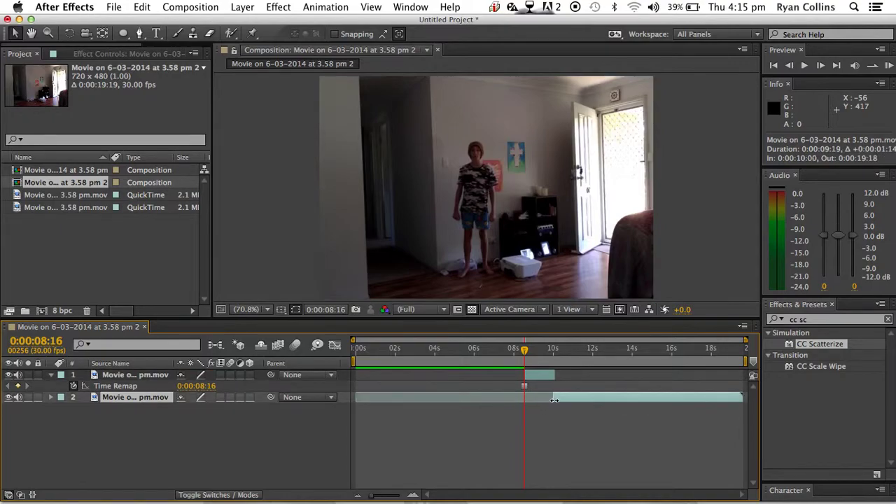
key(space)
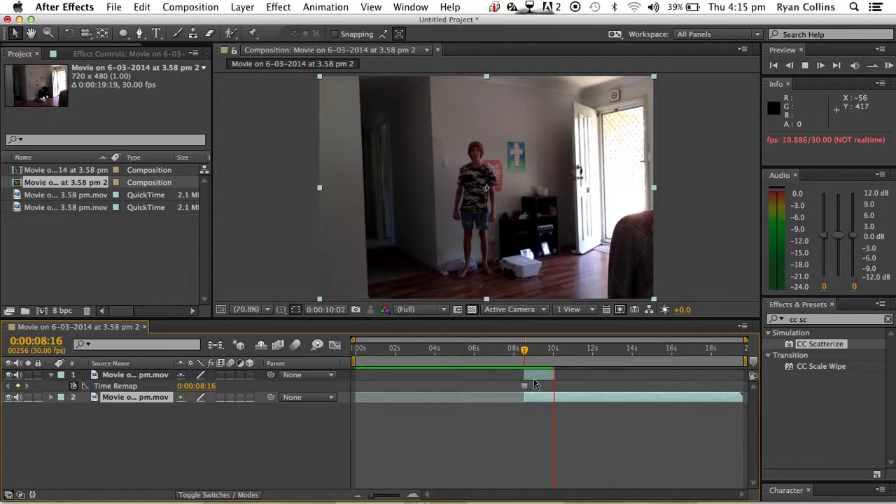
key(space)
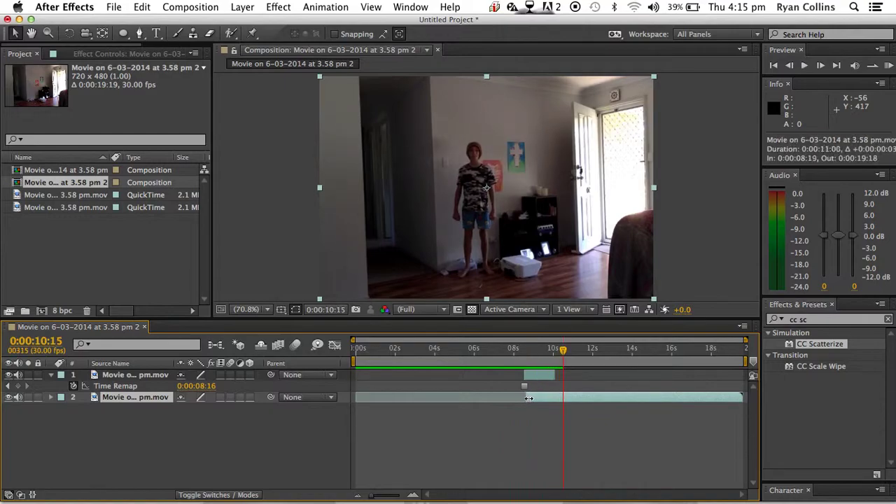
Step: Start the live room footage at about 10 seconds, nudged two frames earlier to match the cut
drag(532, 398, 555, 402)
drag(564, 349, 540, 352)
key(space)
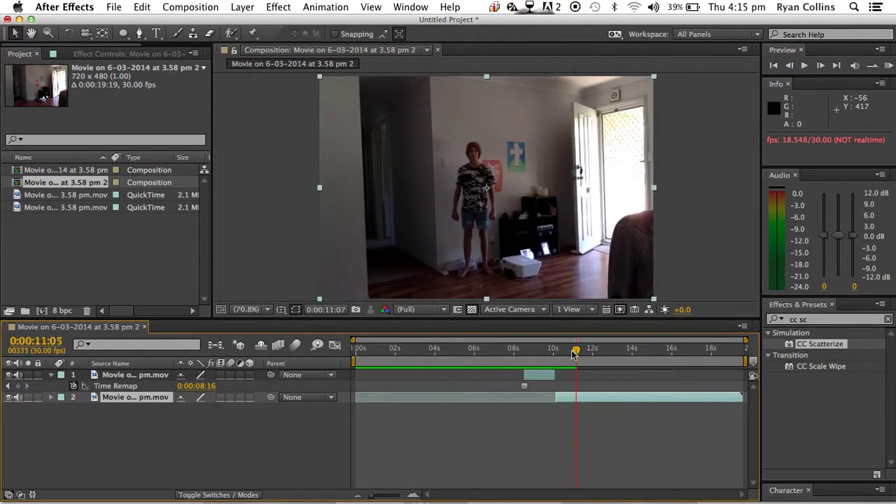
click(557, 356)
drag(555, 355, 544, 356)
drag(565, 402, 563, 401)
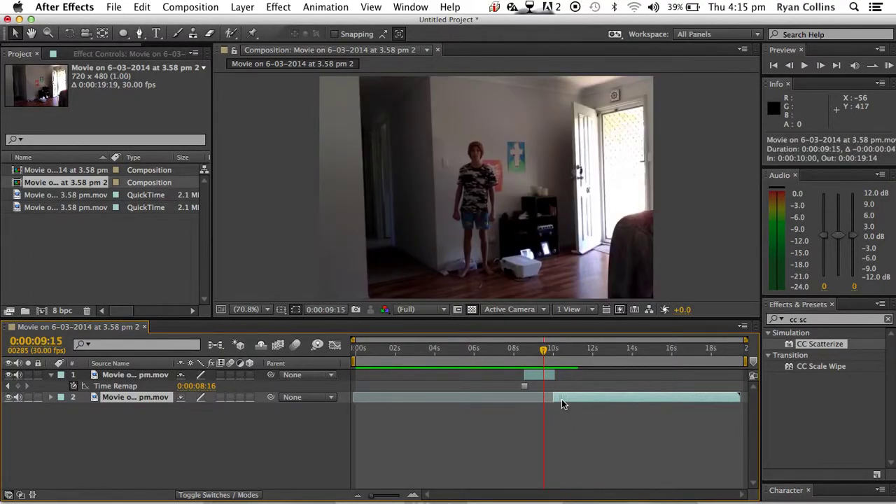
key(space)
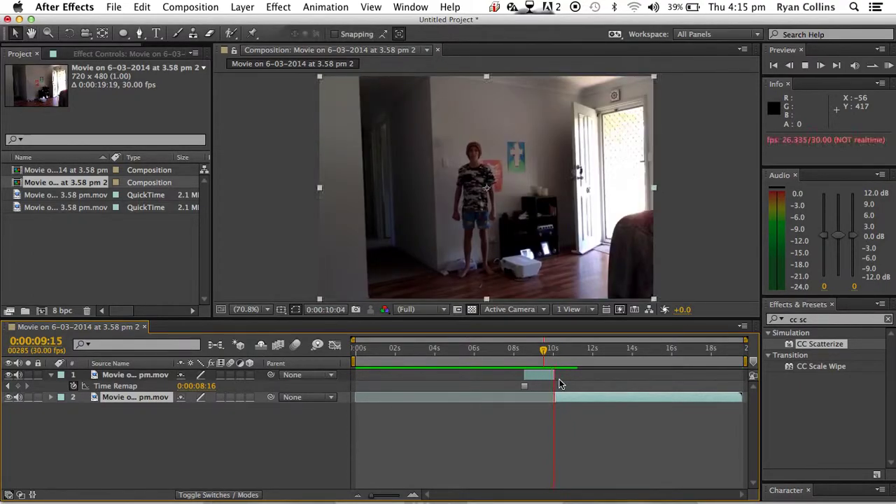
key(space)
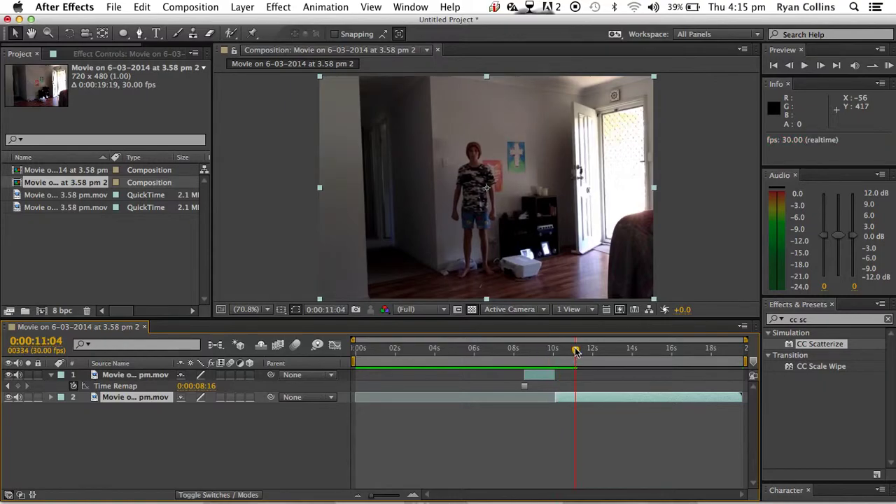
drag(575, 350, 527, 355)
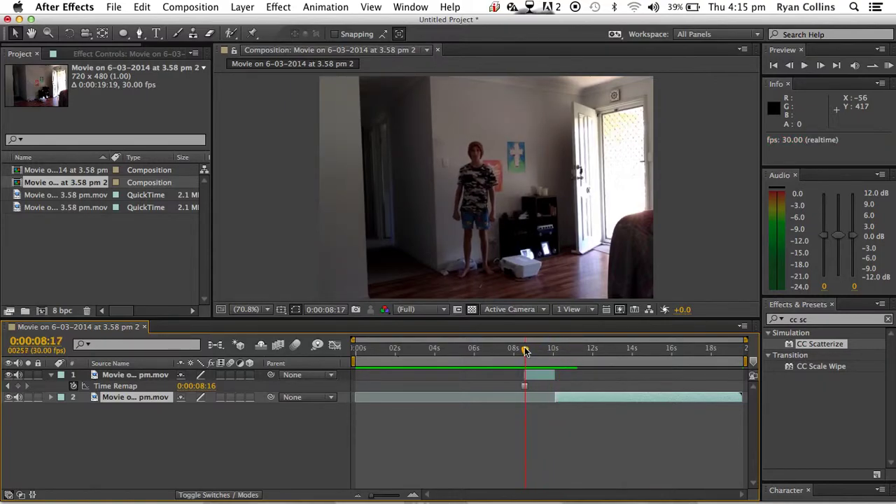
Step: Duplicate the live footage, start the upper copy near 10 seconds, and locate an empty-room frame near 6 seconds
click(561, 397)
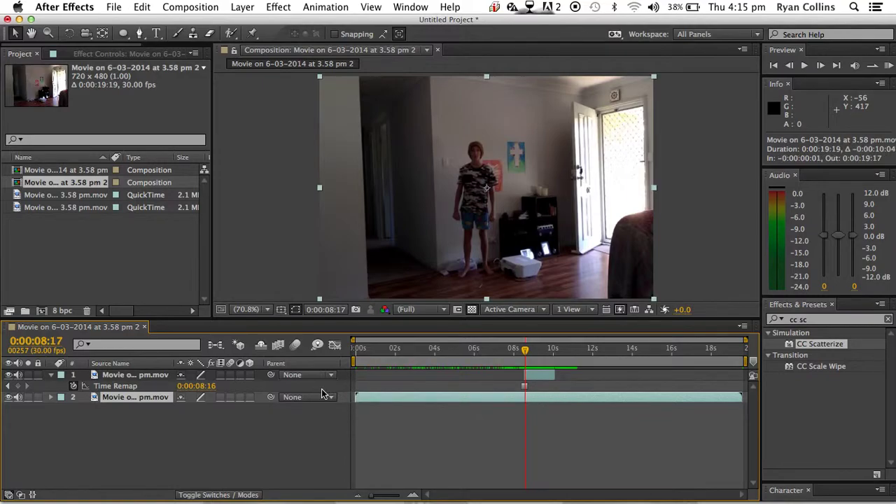
key(super+d)
drag(354, 399, 556, 408)
key(space)
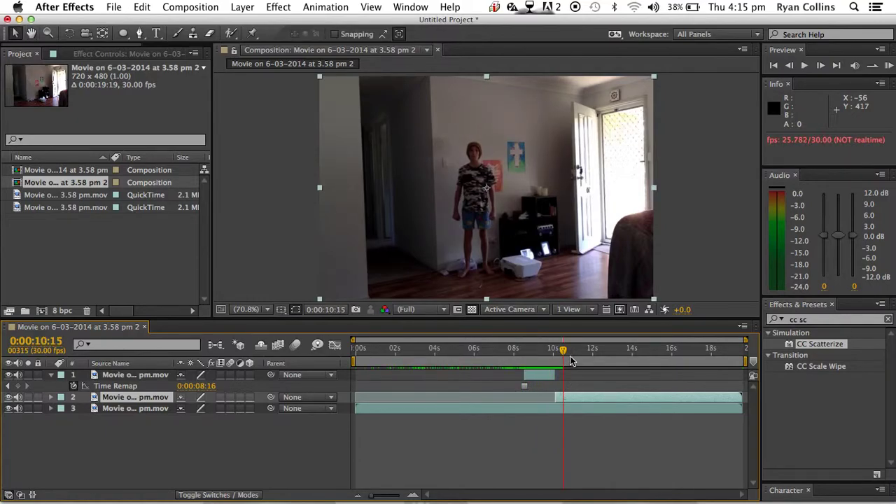
click(554, 350)
click(525, 351)
drag(525, 354, 476, 361)
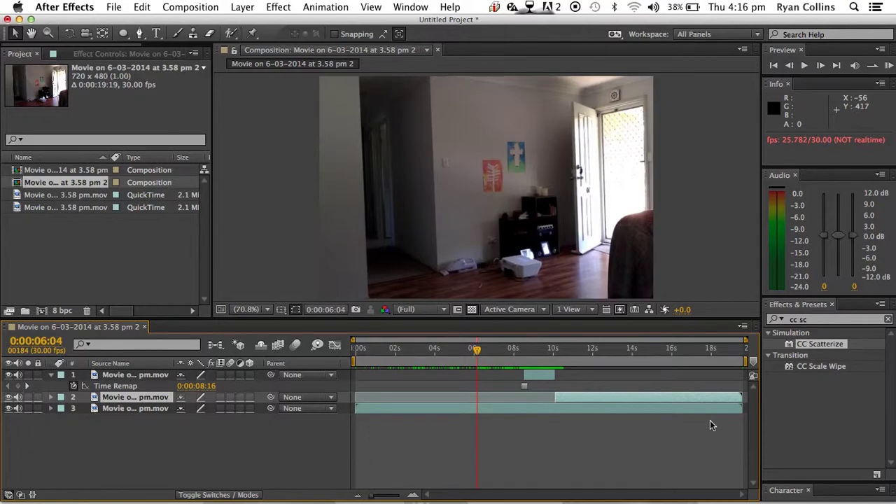
Step: End the lower footage copy at 6:04, move the frozen frame to start at 6:04, and shift the live footage earlier
click(742, 408)
double_click(742, 408)
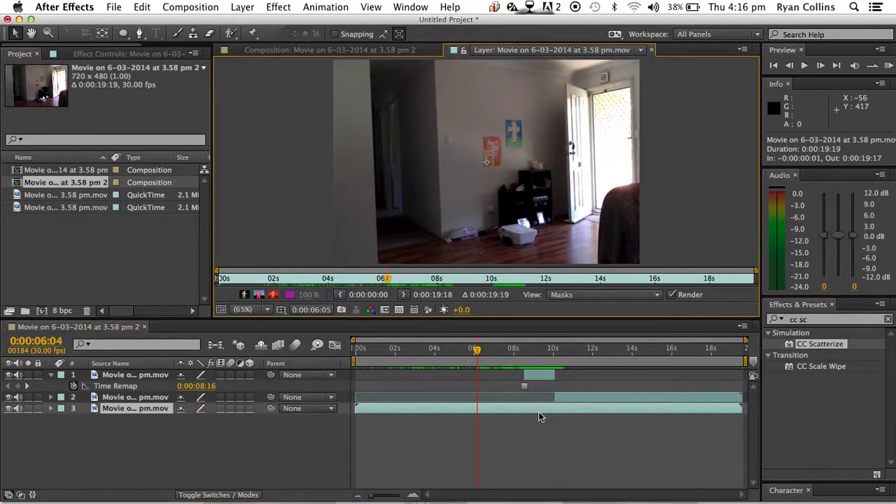
click(653, 50)
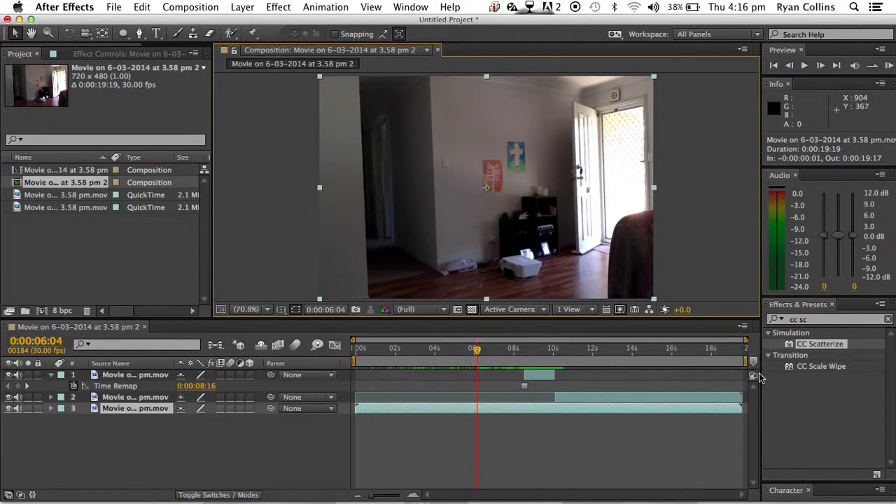
drag(741, 410, 492, 418)
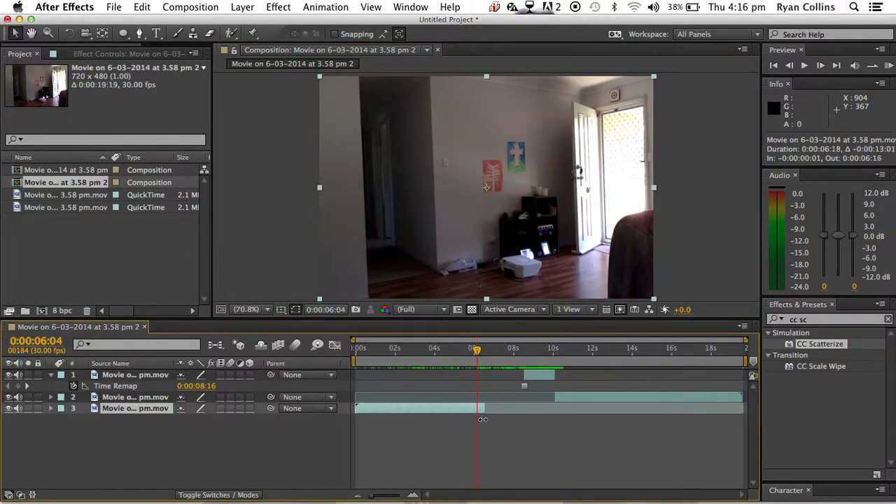
drag(482, 419, 480, 419)
drag(547, 377, 511, 378)
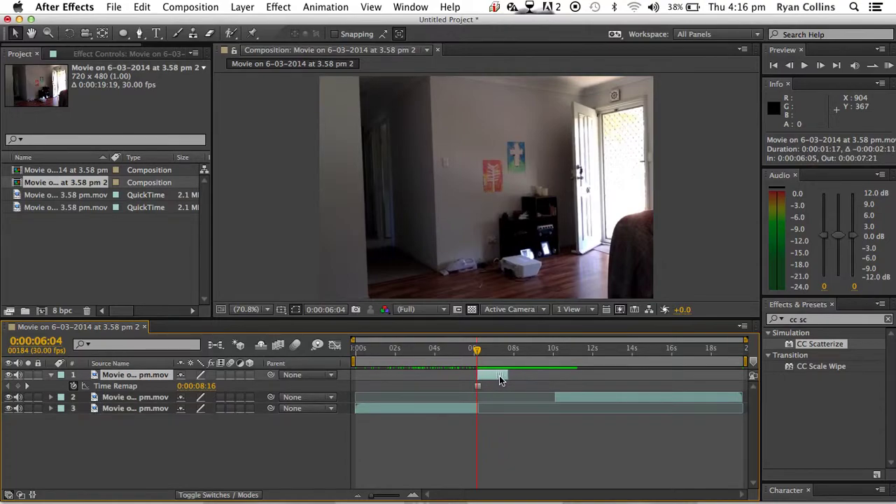
click(478, 412)
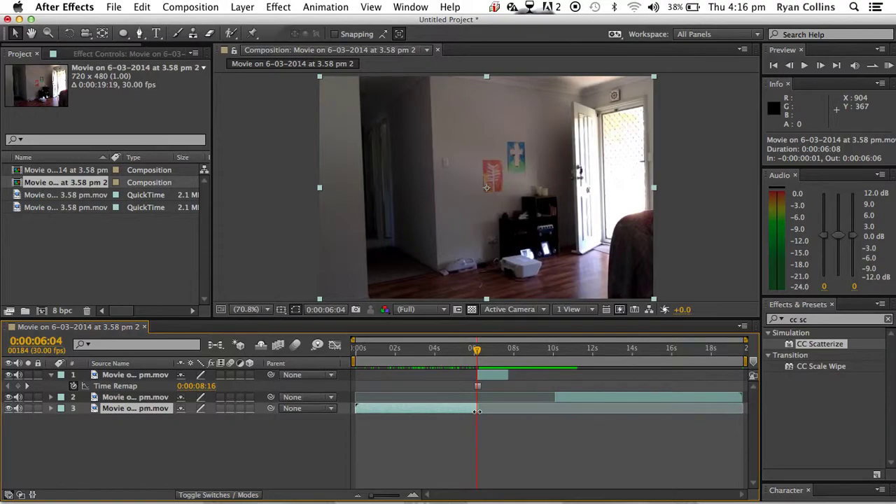
drag(589, 396, 548, 396)
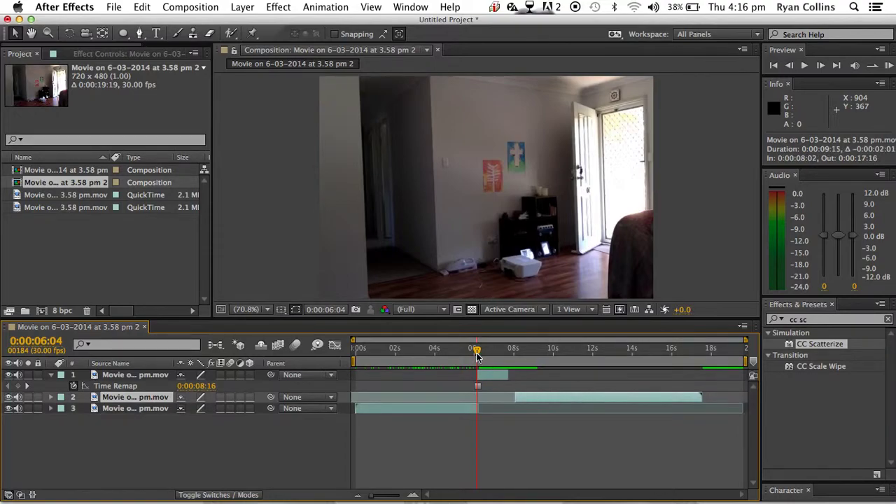
Step: Snap the live footage to the frozen frame's end, preview from 0, and park at 6:05
drag(477, 350, 508, 352)
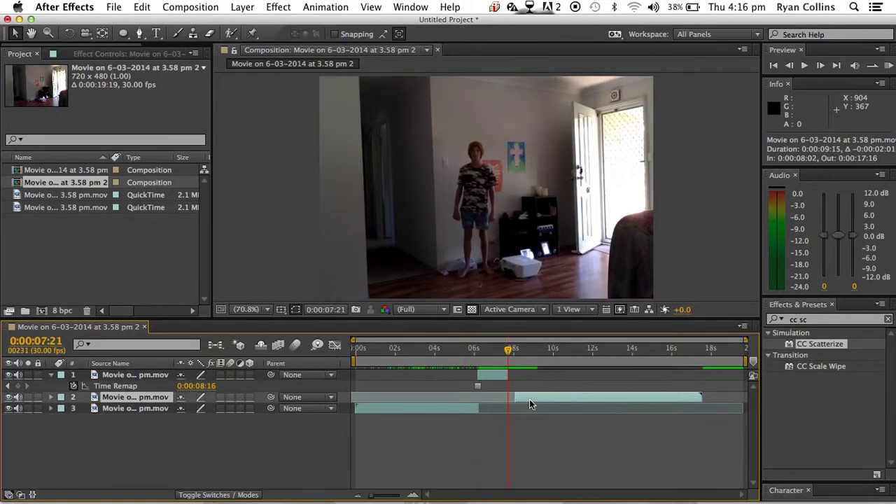
drag(530, 398, 524, 398)
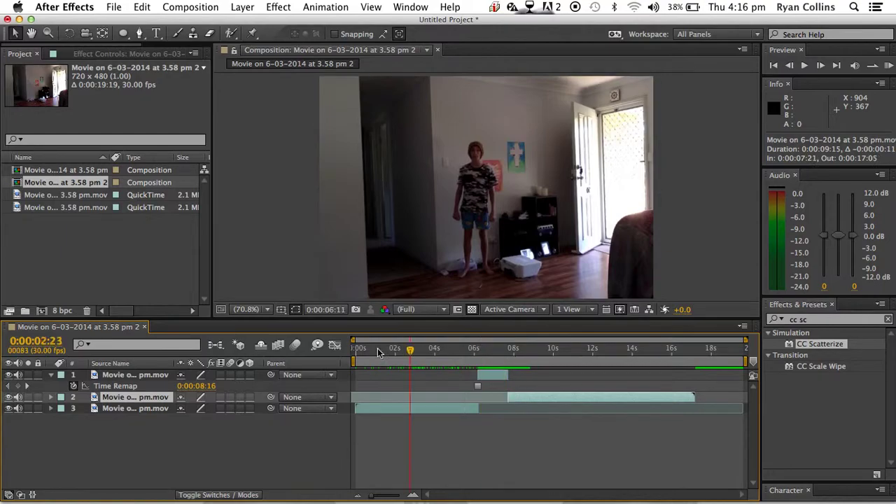
key(KP_0)
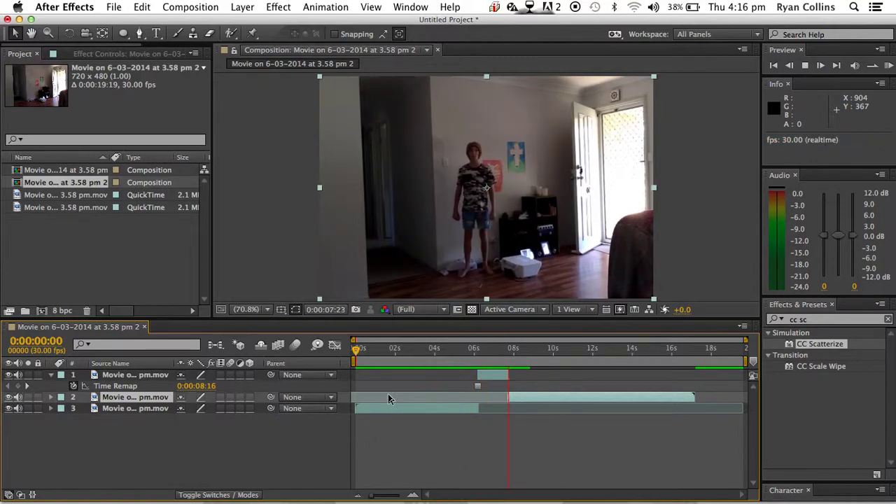
click(548, 350)
drag(552, 352, 476, 354)
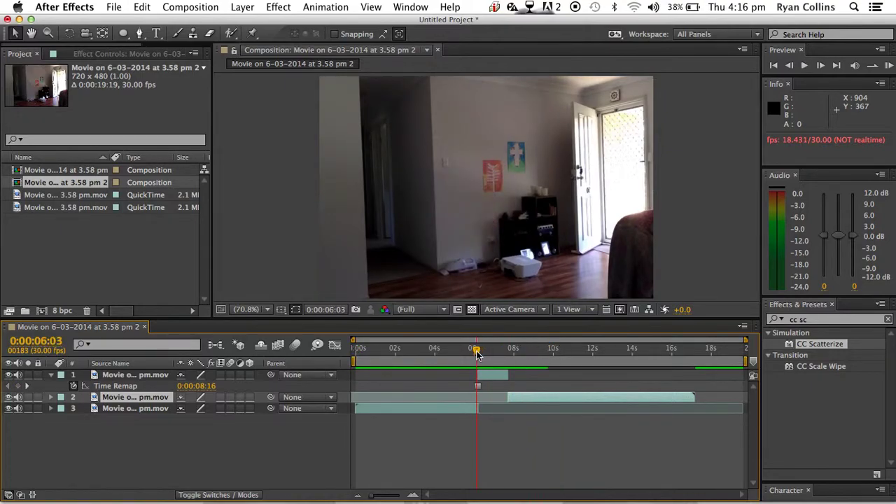
drag(476, 353, 478, 354)
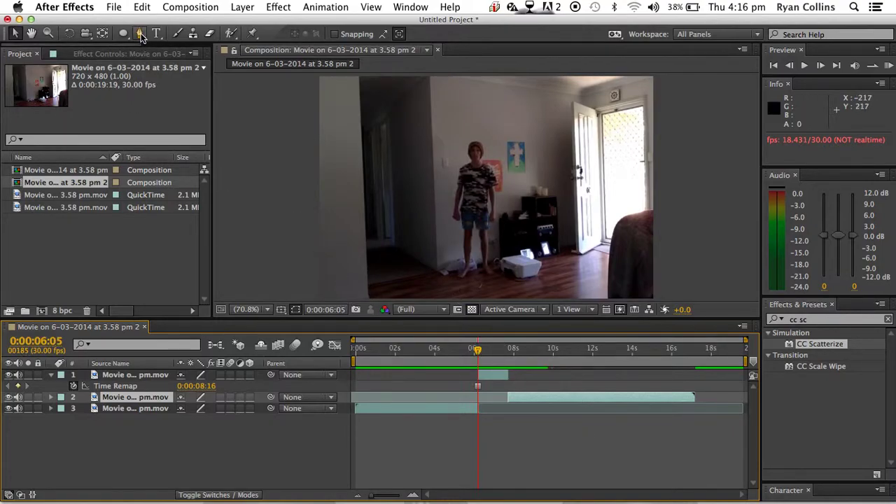
Step: Zoom in and trace Pen mask points around the head and down the right side to the frame bottom
click(140, 37)
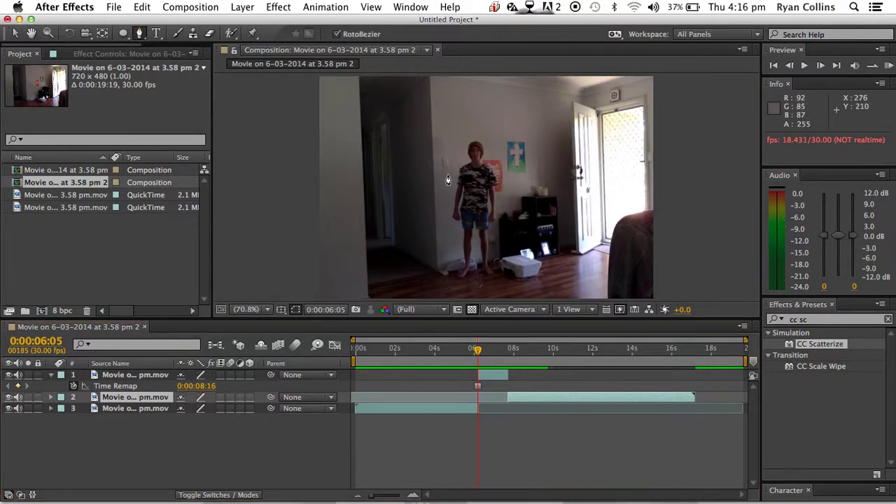
click(15, 35)
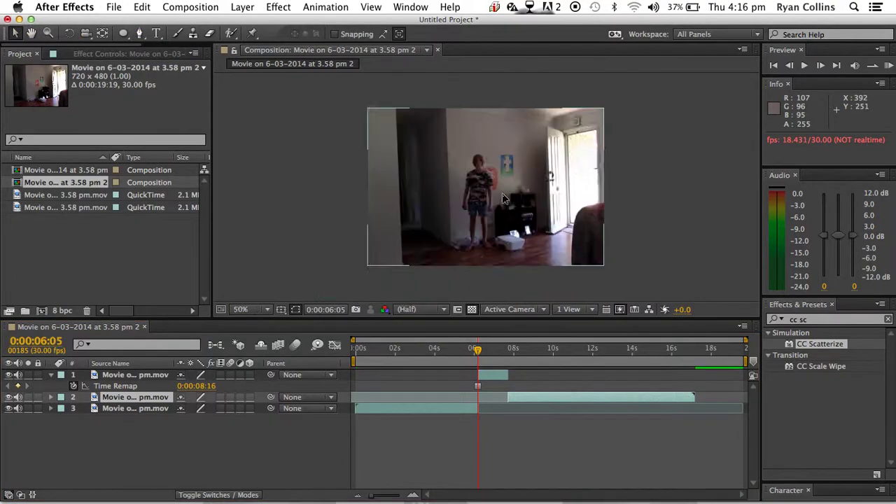
scroll(502, 193, up, 5)
scroll(501, 192, down, 2)
drag(502, 192, 521, 220)
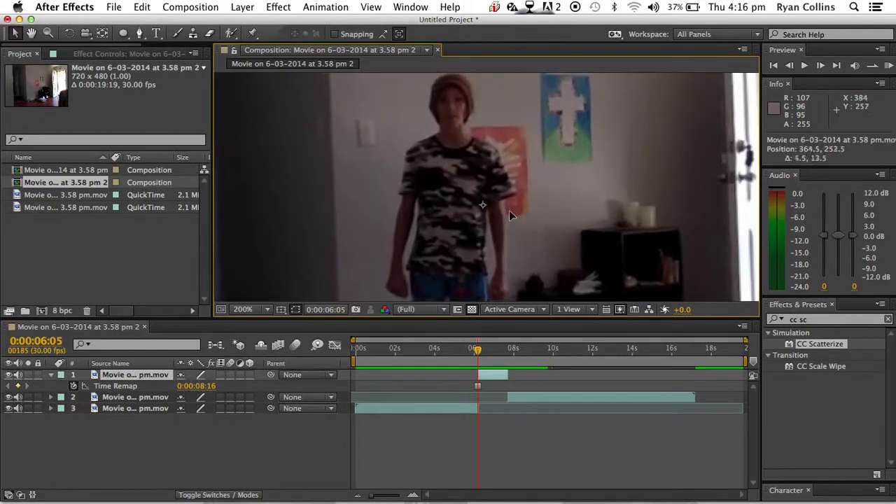
click(139, 34)
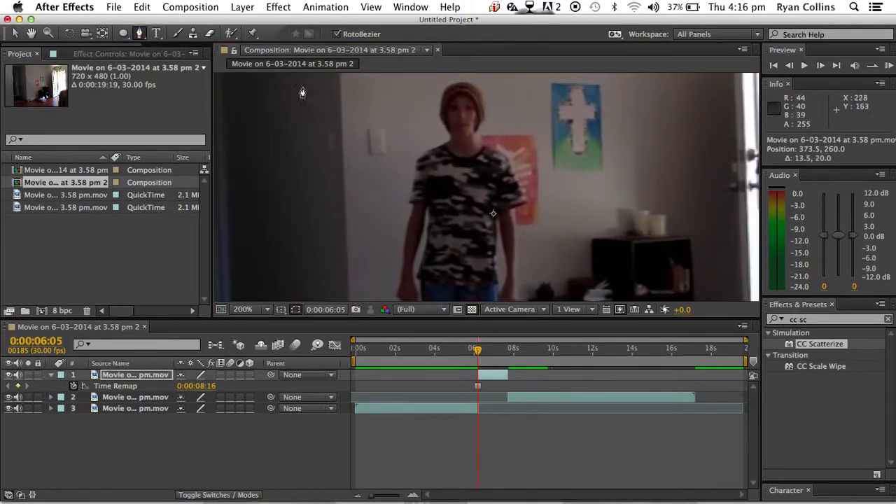
click(471, 85)
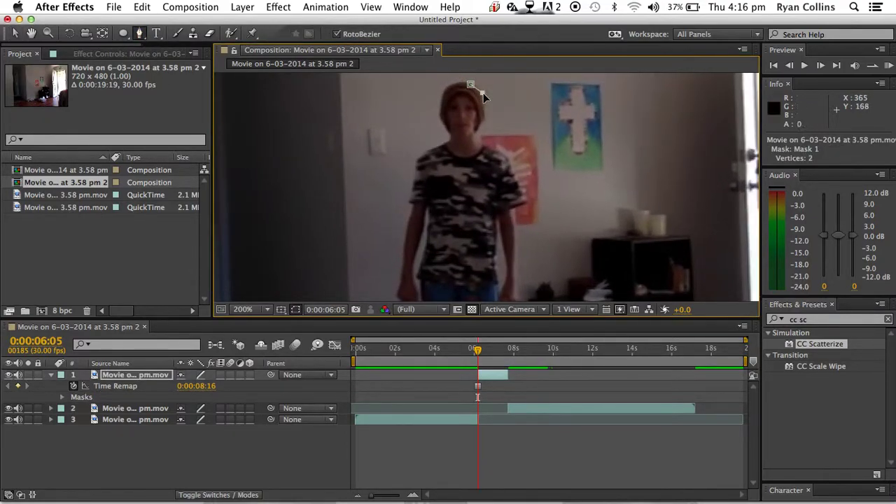
click(483, 114)
click(480, 144)
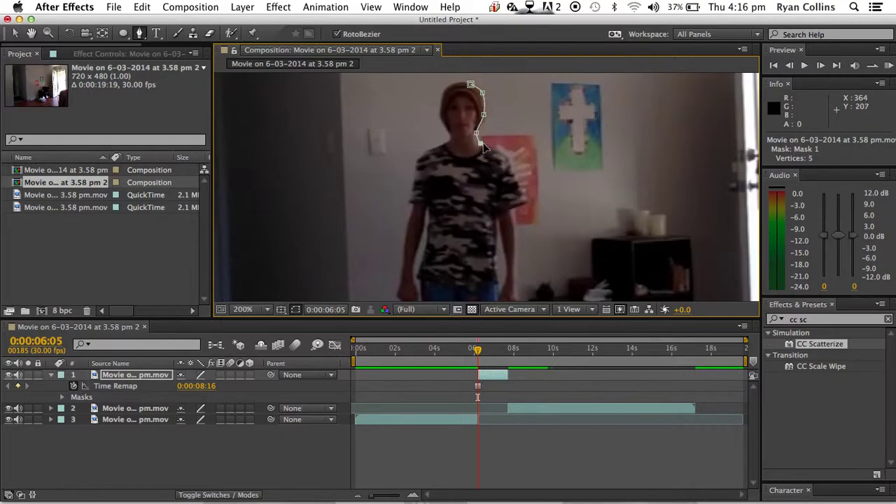
click(524, 201)
click(516, 235)
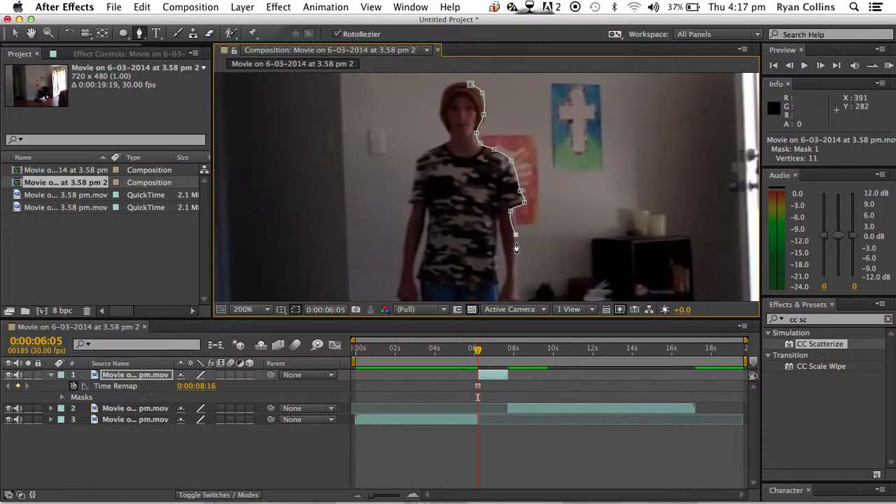
click(516, 266)
click(516, 299)
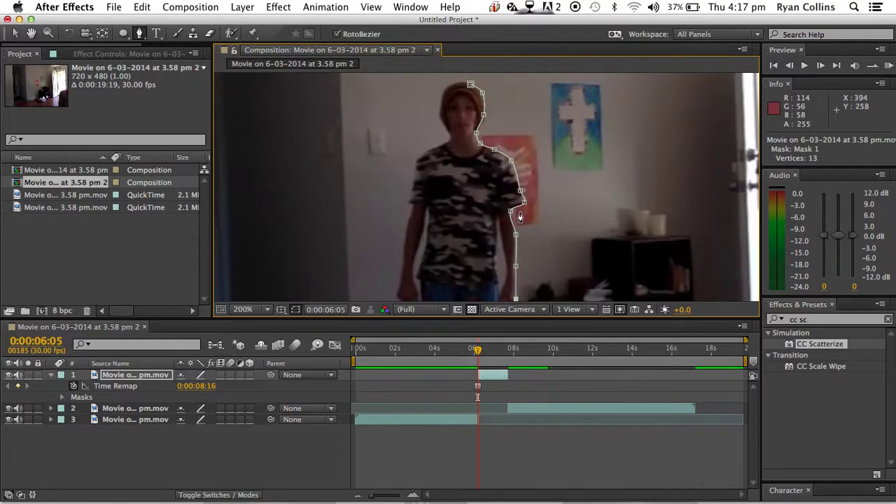
Step: Pan down to the legs and continue the mask past the hand beside the leg
click(12, 35)
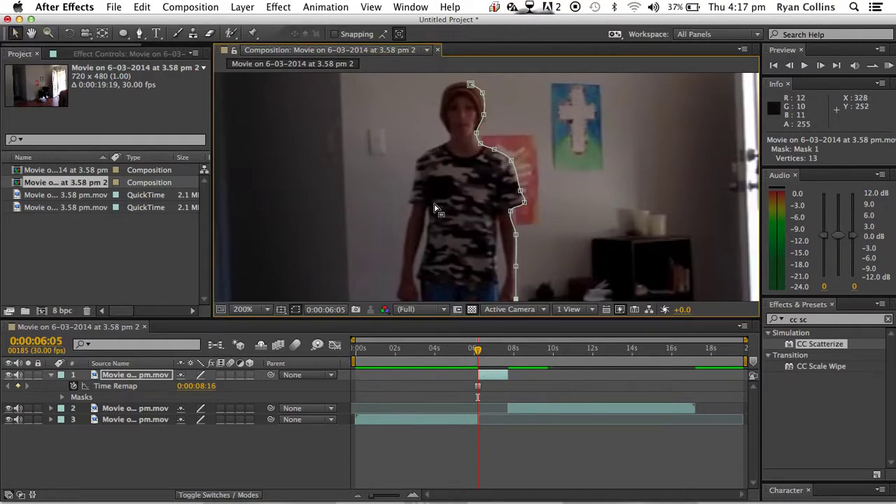
mouse_move(436, 206)
mouse_down()
mouse_move(423, 205)
mouse_move(236, 30)
mouse_up()
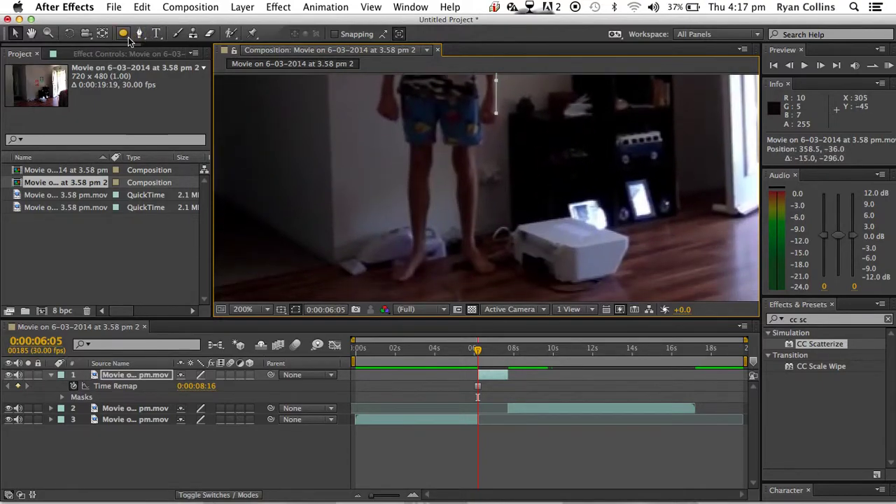
click(140, 33)
click(495, 123)
click(482, 124)
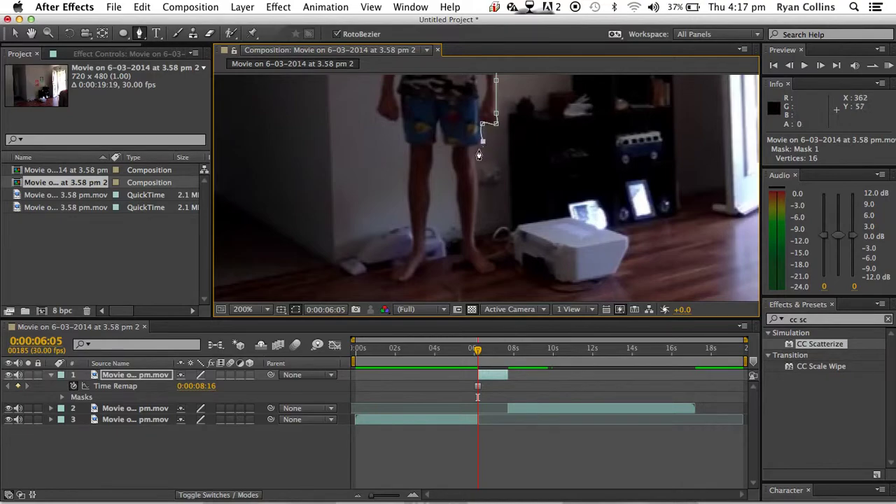
click(482, 141)
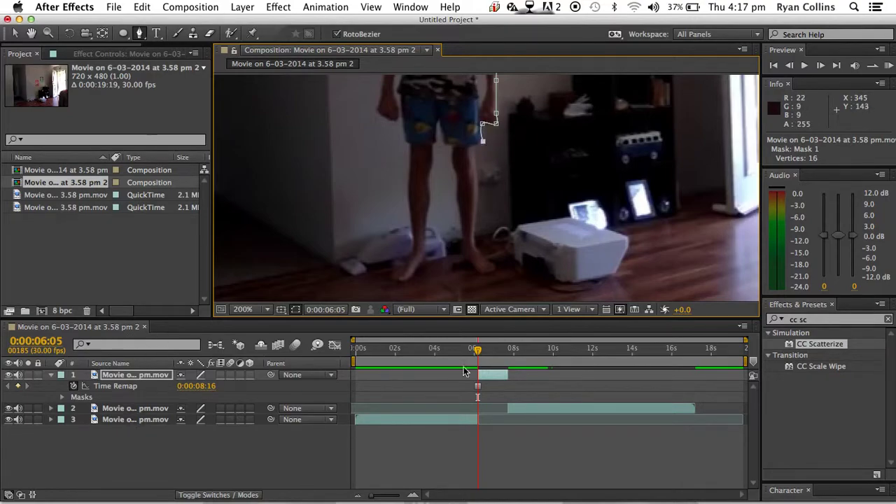
Step: Name the top layer 'Magic man', the second 'Movement' and the third 'Emptiness'
click(111, 375)
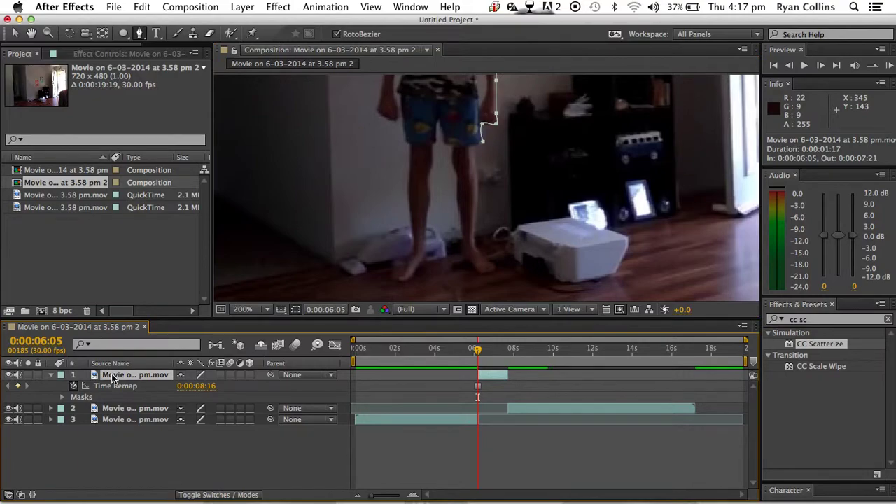
key(Return)
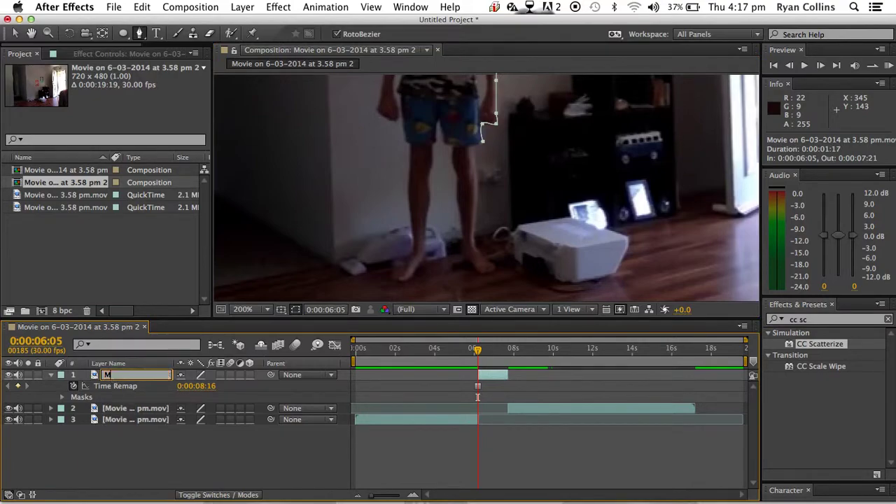
text(Magic man)
click(100, 408)
key(Return)
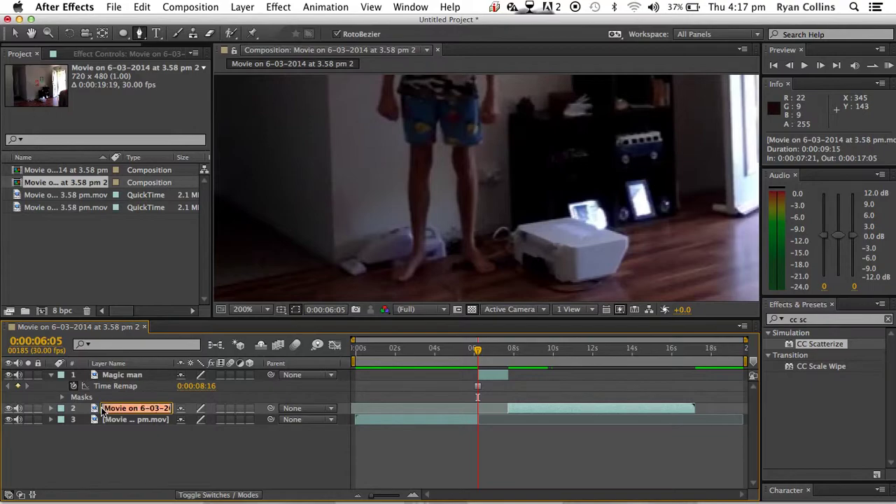
text(Layer)
click(133, 418)
key(Return)
text(Mov)
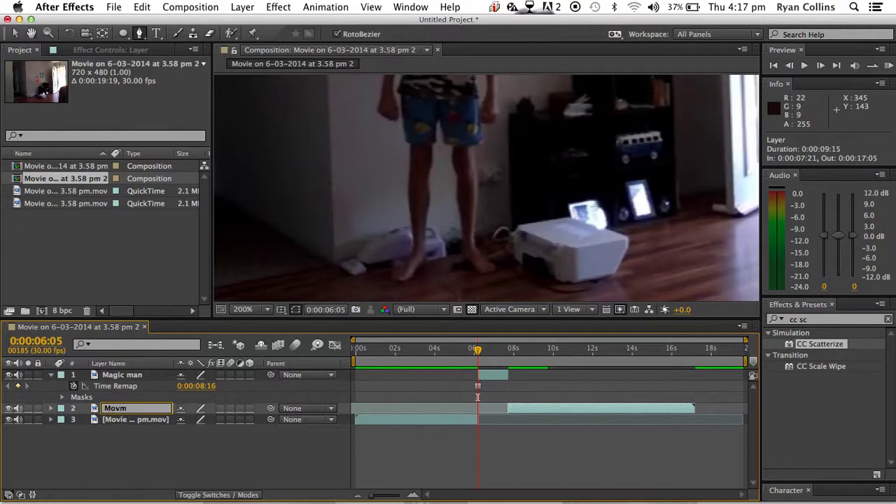
text(e)
click(129, 424)
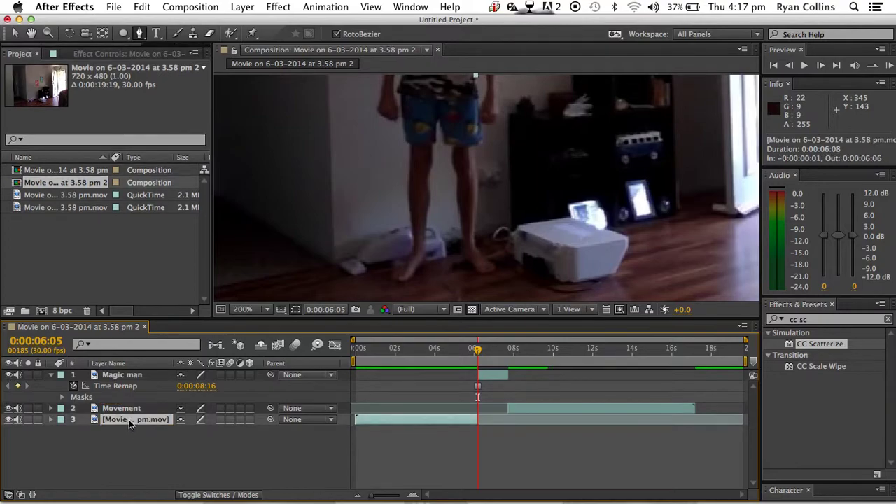
key(Return)
text(E)
text(mptiness)
click(136, 437)
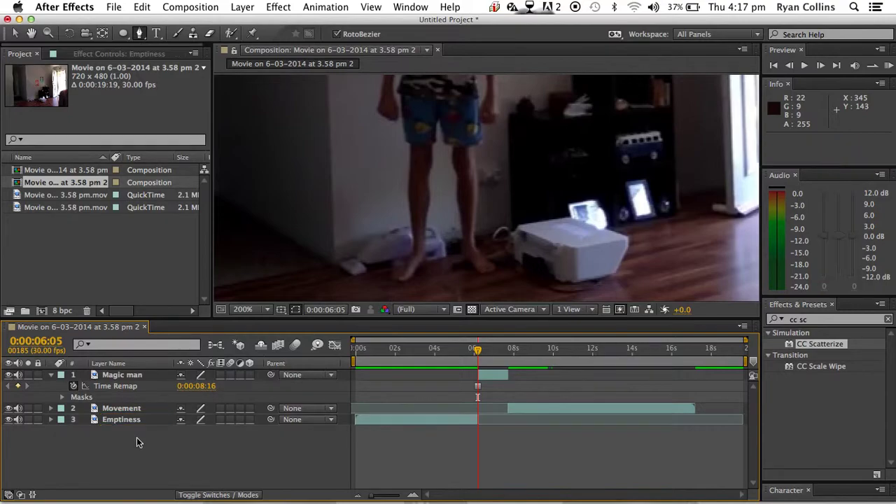
Step: On Magic man, trace the mask down and around the right leg and foot up to the shorts
click(117, 377)
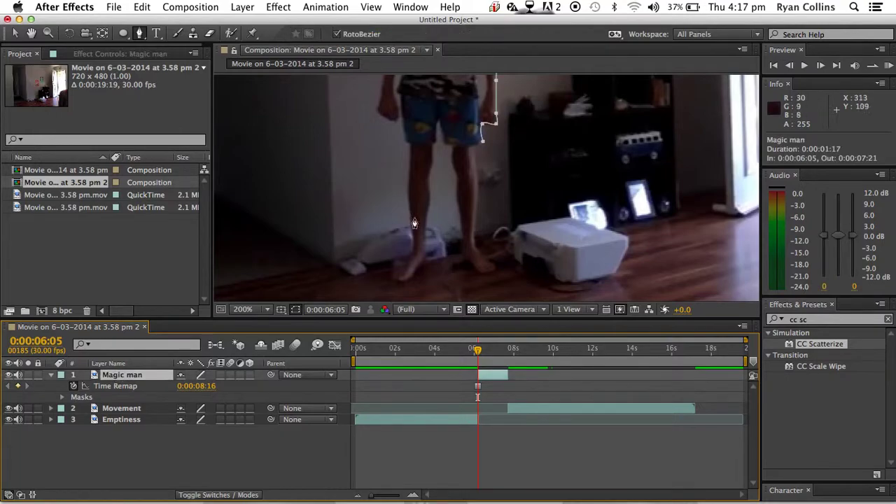
click(474, 149)
click(476, 163)
click(478, 191)
click(475, 221)
click(475, 241)
click(481, 253)
click(496, 269)
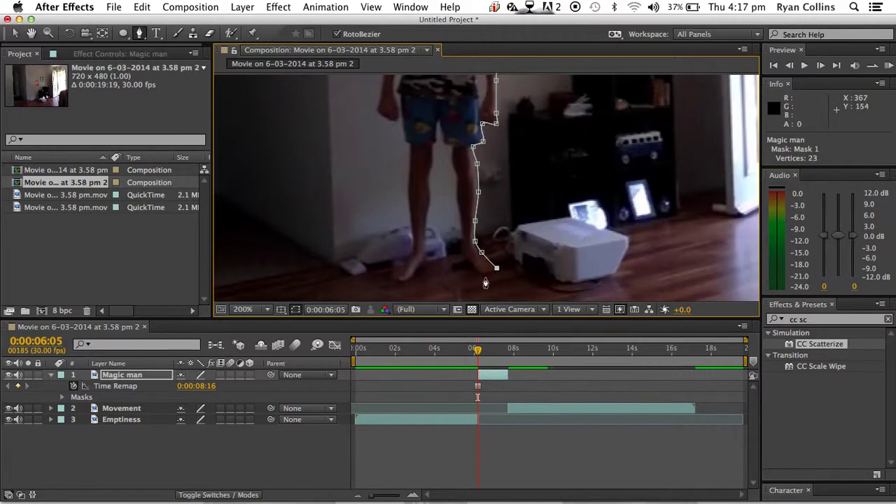
click(483, 273)
click(466, 259)
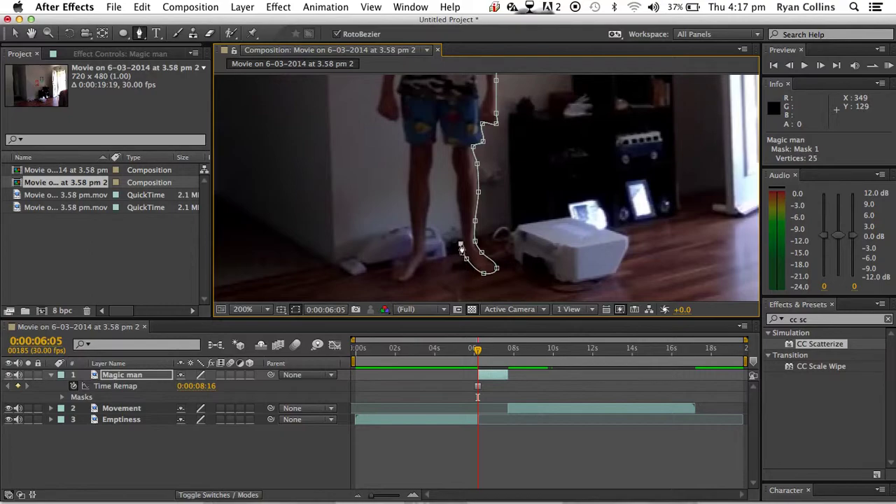
click(460, 243)
click(461, 222)
click(457, 198)
click(454, 175)
click(452, 150)
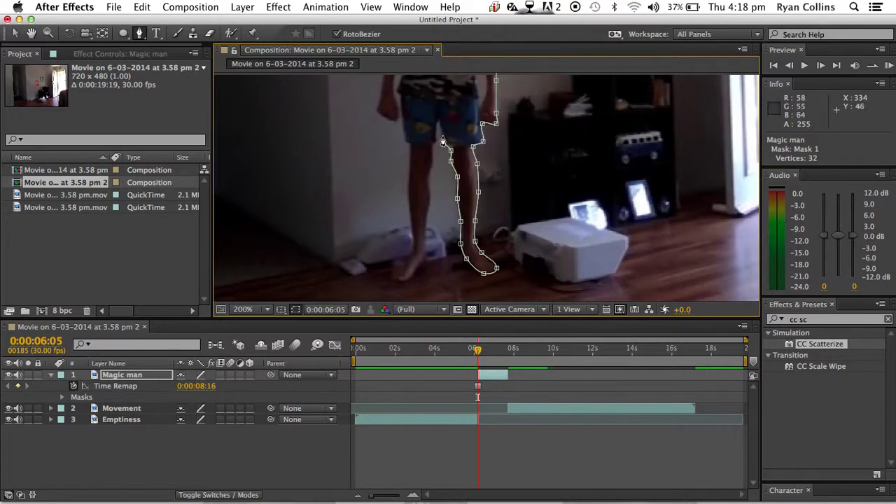
click(438, 124)
Step: Trace the mask down and around the left leg and foot, then back up to the frame top
click(434, 142)
click(427, 178)
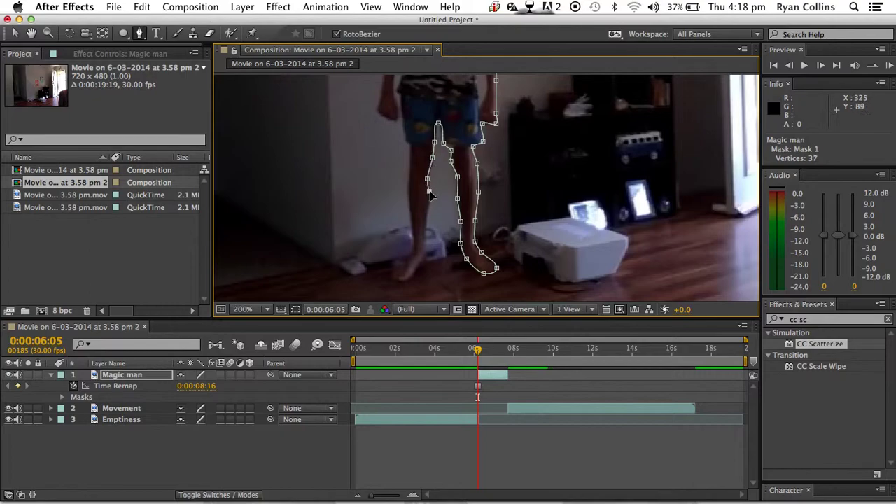
click(430, 213)
click(426, 240)
click(412, 275)
click(389, 278)
click(406, 262)
click(413, 242)
click(413, 224)
click(411, 207)
click(410, 185)
click(410, 156)
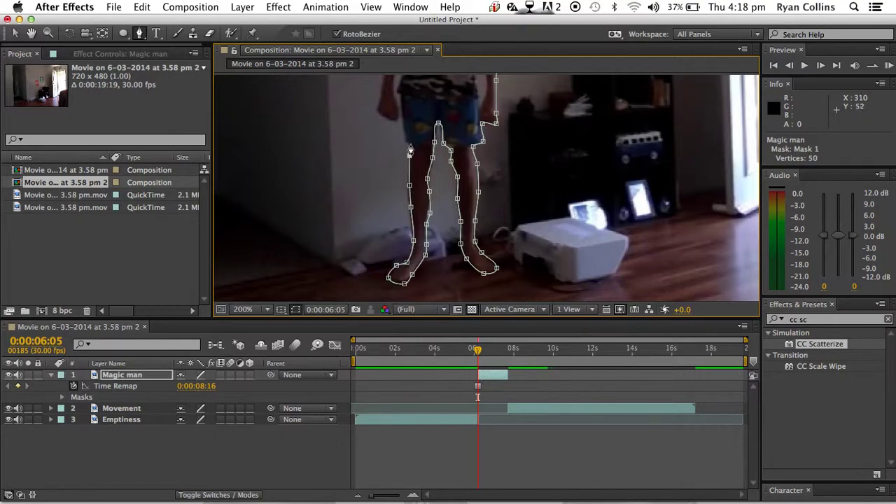
click(402, 132)
click(398, 95)
click(15, 33)
drag(324, 141, 317, 364)
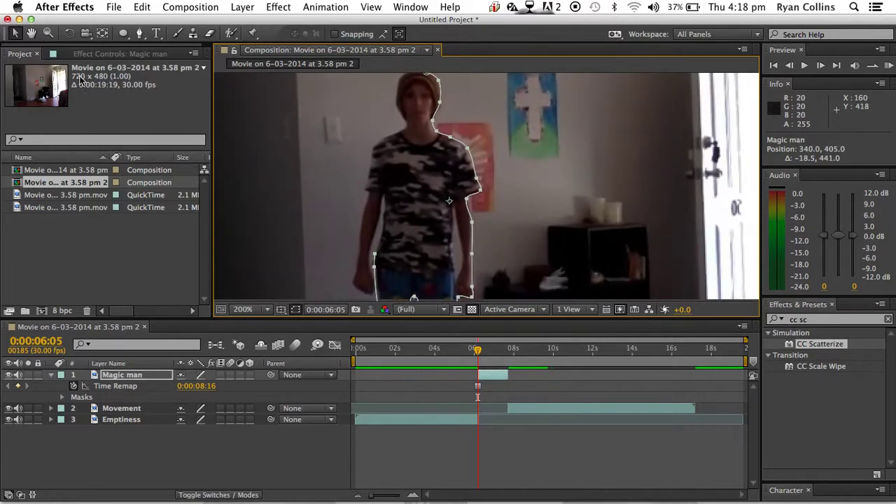
Step: Continue the Magic man mask outline up the figure's left side and down the left arm
click(139, 33)
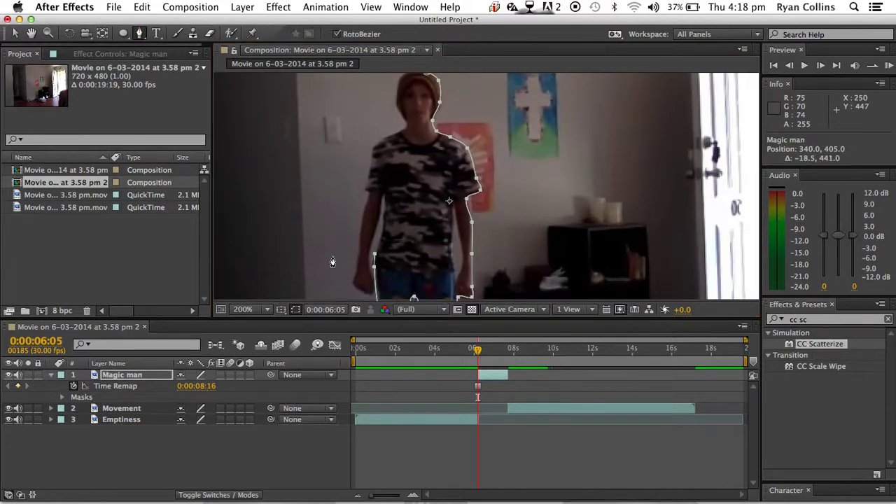
click(379, 243)
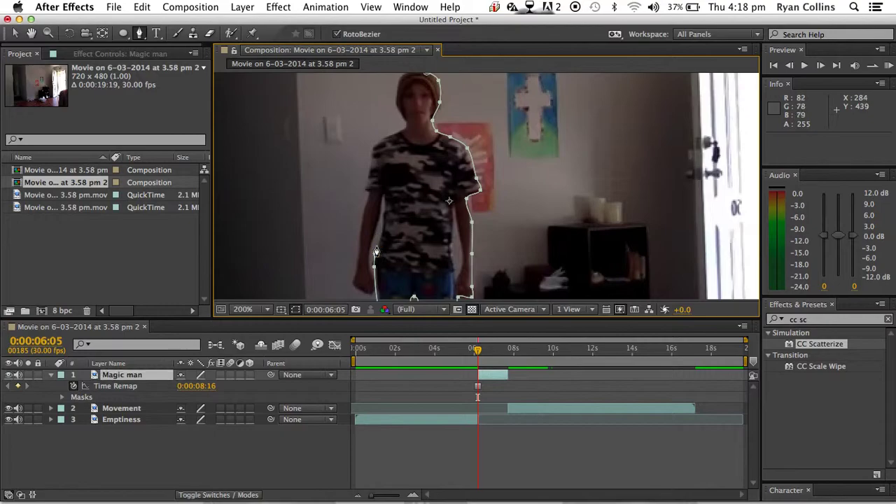
click(376, 256)
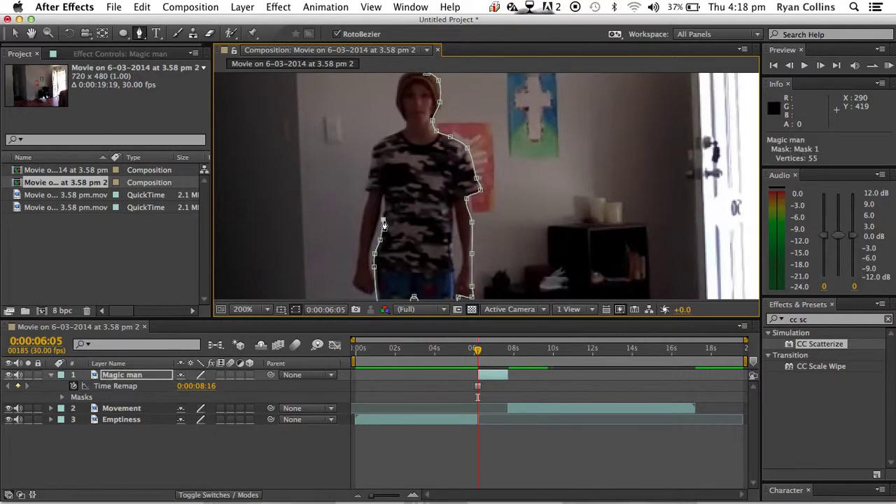
click(383, 192)
click(382, 211)
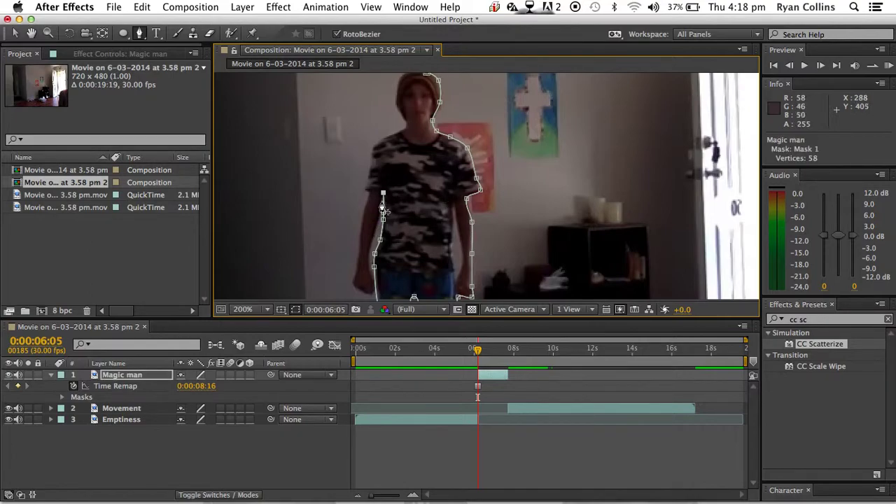
click(379, 231)
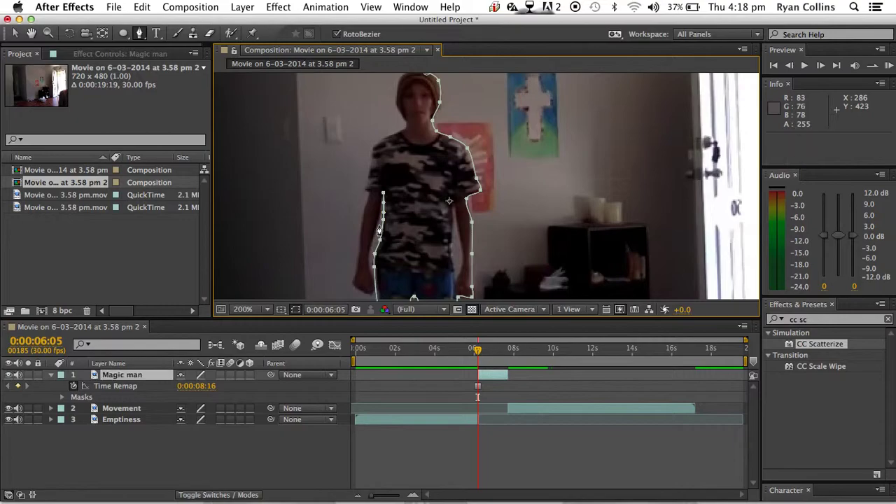
click(383, 199)
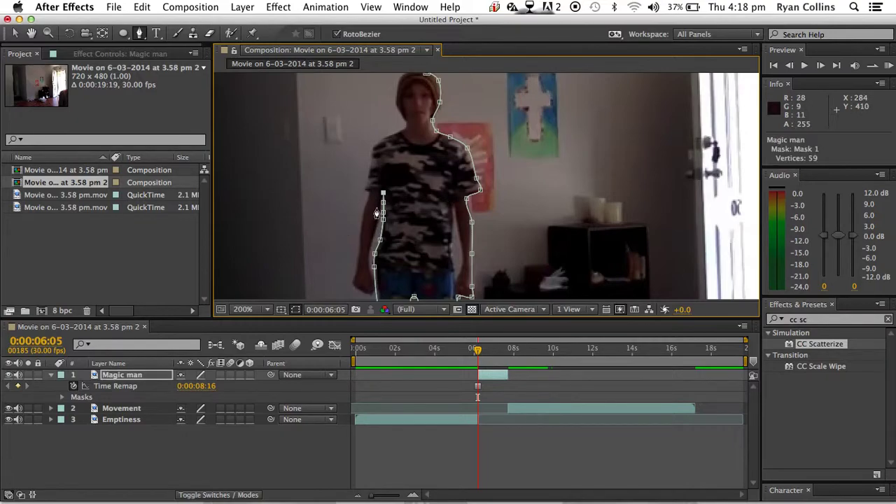
click(378, 204)
click(368, 245)
click(368, 260)
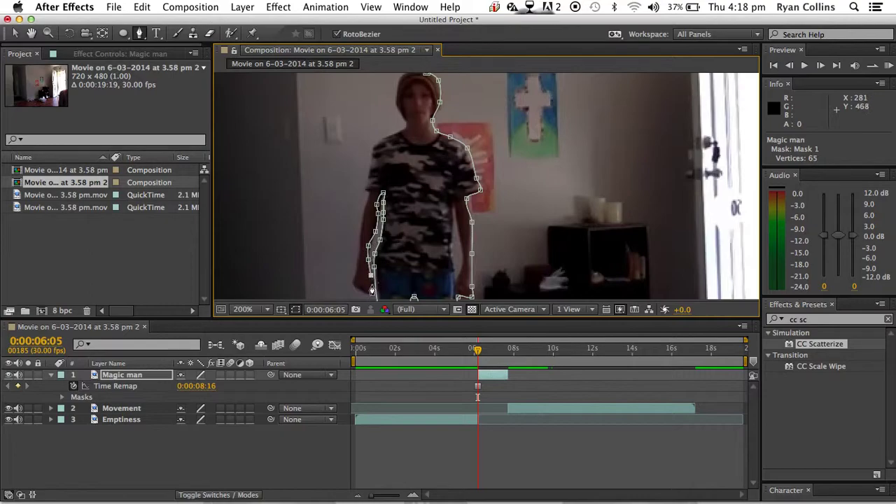
click(362, 292)
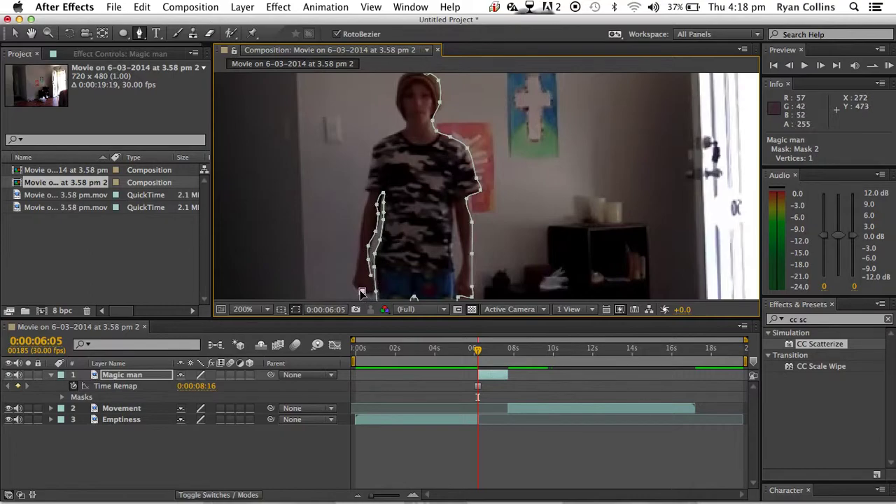
key(ctrl+z)
Step: Trace around the lower left hand, shoulder and head, closing the mask around the person
click(373, 278)
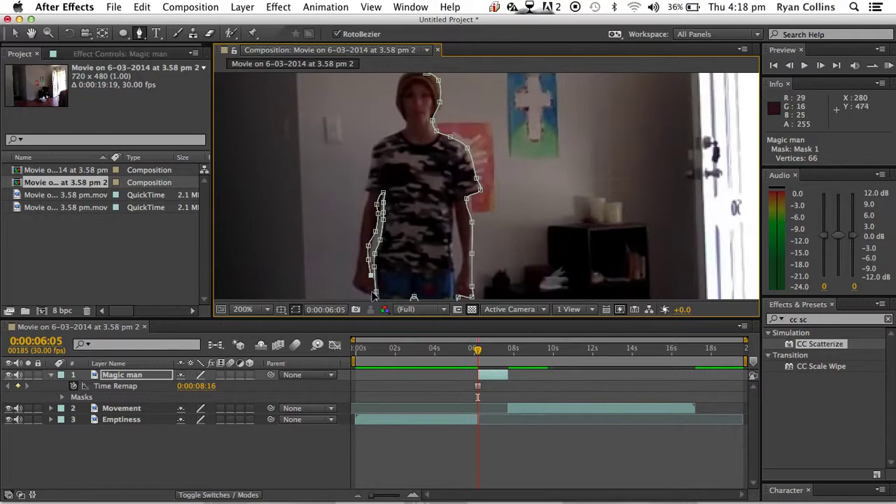
click(375, 291)
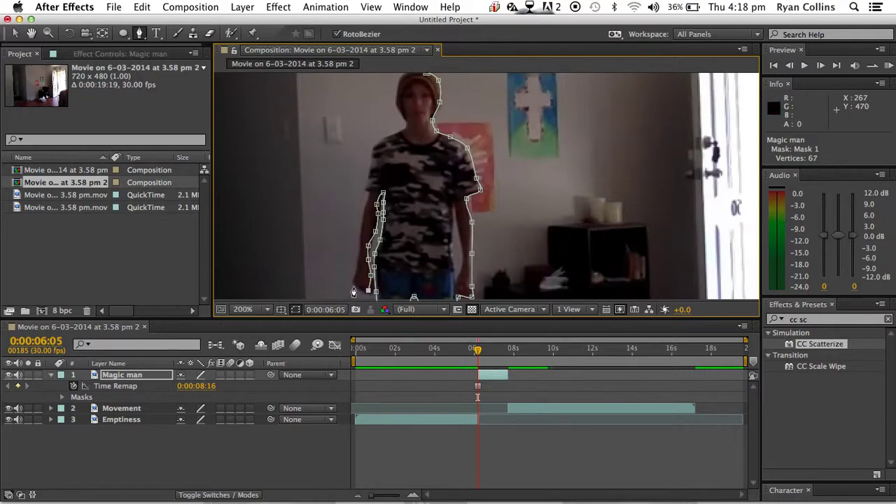
click(351, 284)
click(356, 260)
click(367, 194)
click(367, 160)
click(386, 139)
click(405, 129)
click(395, 106)
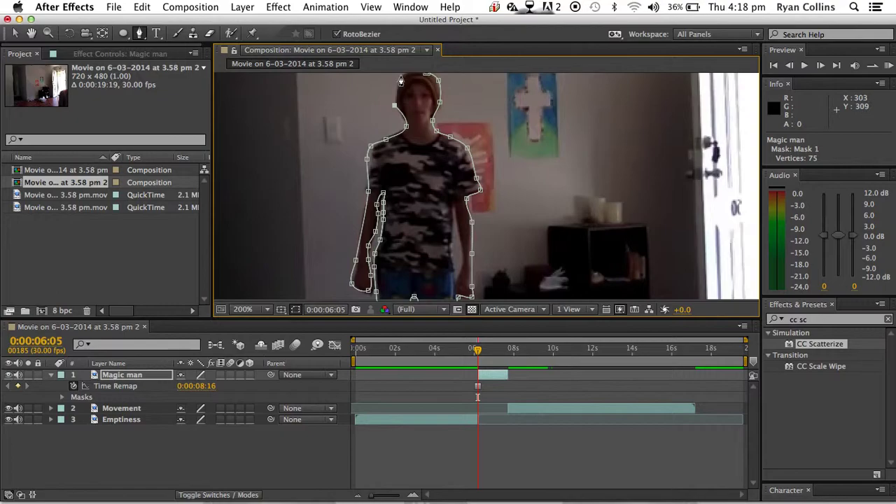
click(400, 79)
click(429, 79)
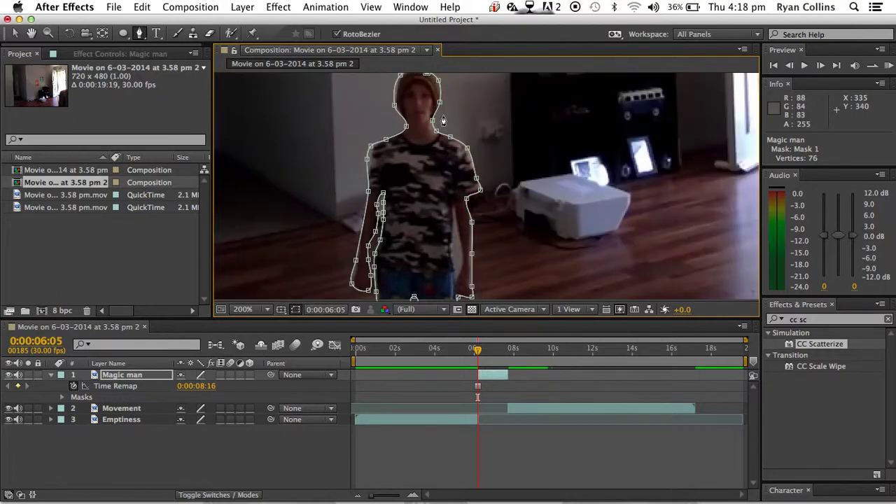
Step: Fit the viewer to the composition, move the masked figure into place, and preview
click(17, 34)
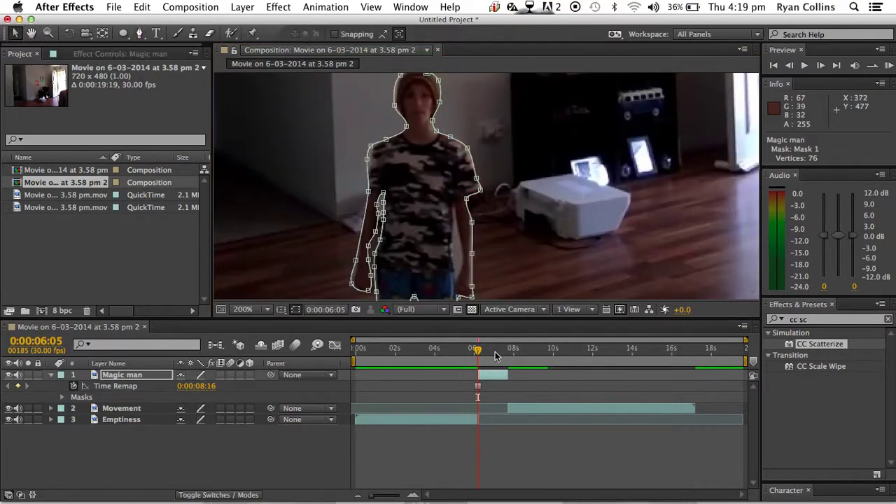
click(261, 309)
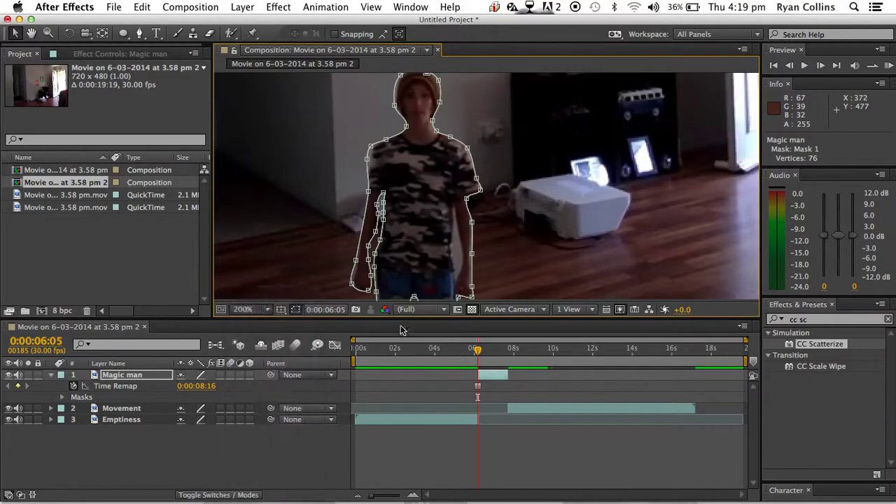
click(256, 289)
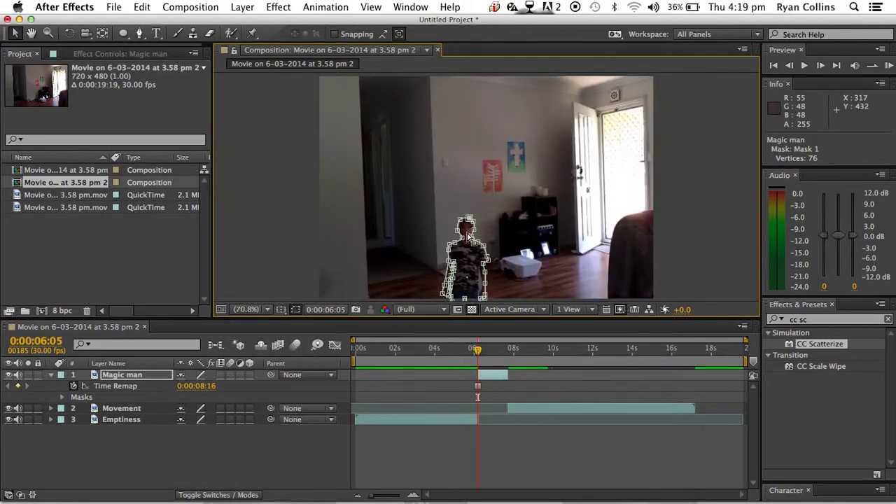
mouse_move(467, 240)
mouse_down()
mouse_move(472, 195)
mouse_move(478, 203)
mouse_up()
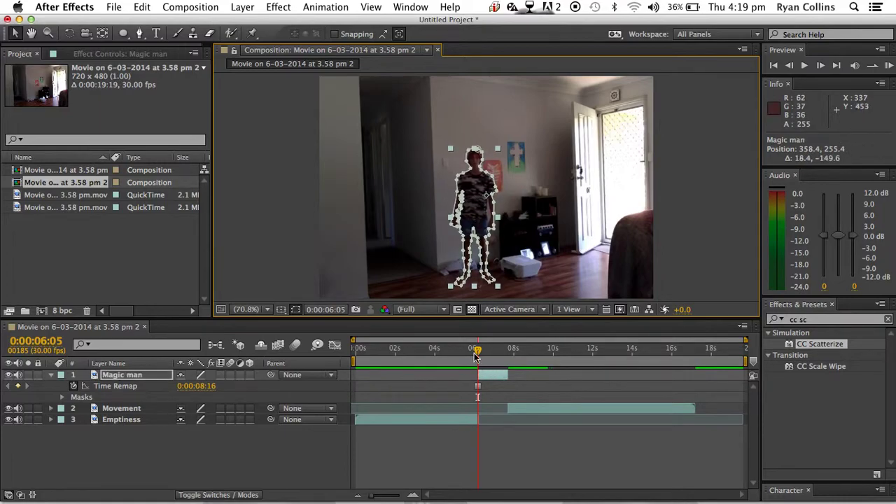
drag(478, 350, 419, 354)
key(space)
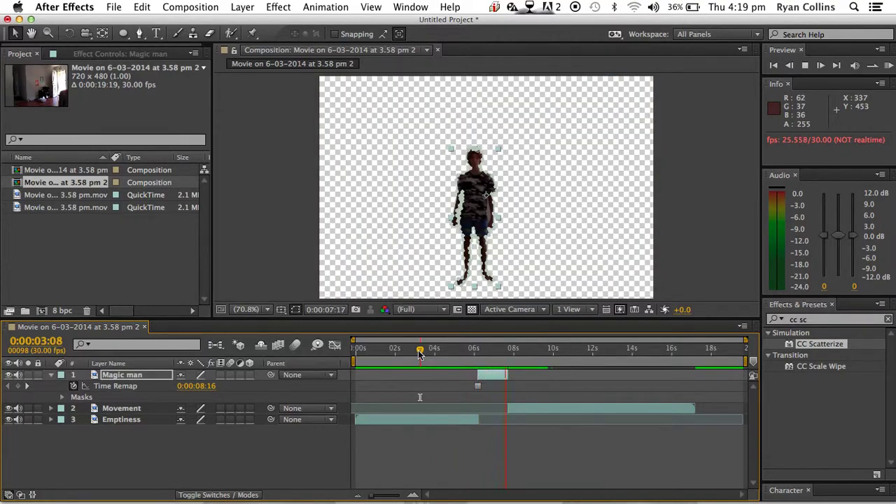
Step: Slide the layer bars so Magic man spans about 5:13–6:29 and Movement starts near 6:08
drag(471, 421, 502, 420)
drag(504, 350, 455, 352)
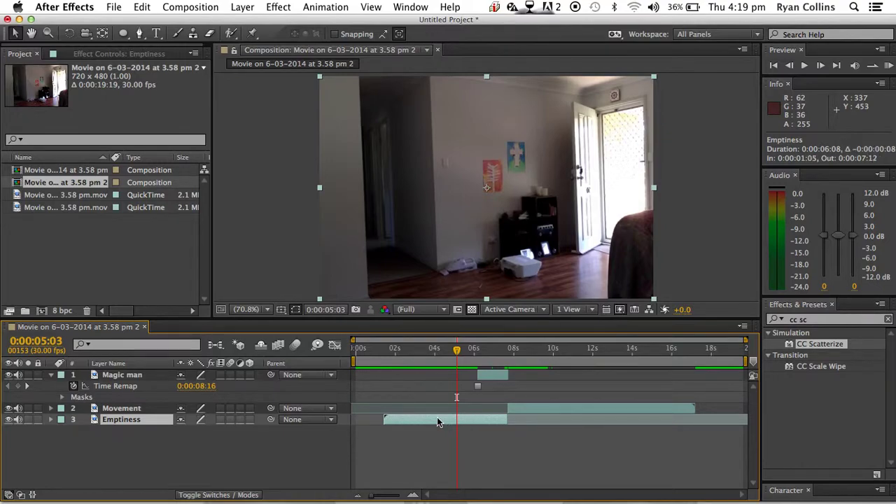
drag(463, 423, 417, 415)
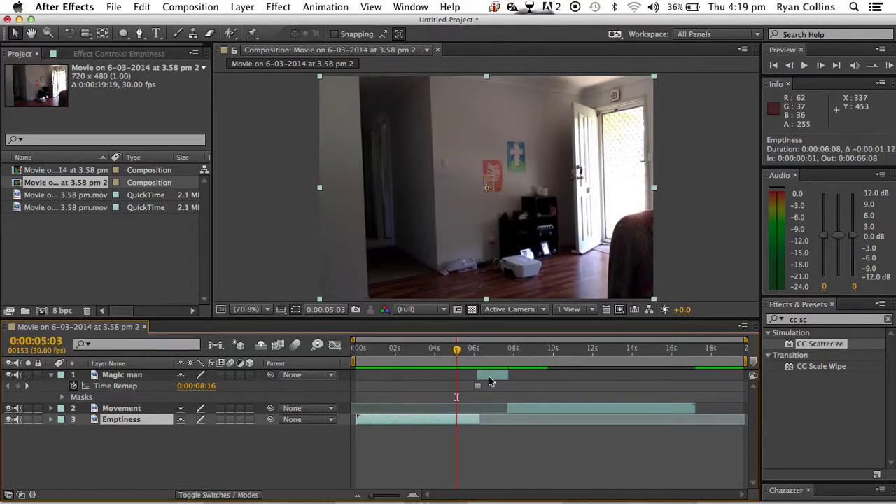
drag(489, 376, 487, 376)
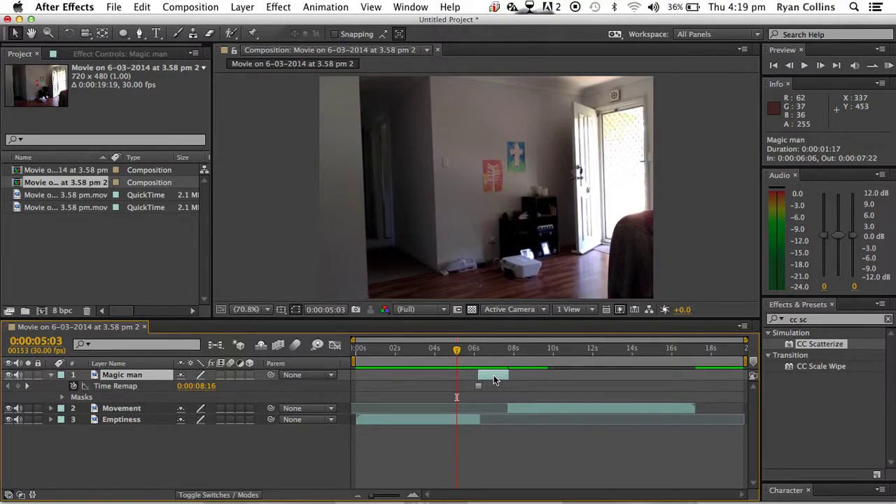
mouse_move(470, 417)
mouse_down()
mouse_move(461, 420)
mouse_move(521, 409)
mouse_up()
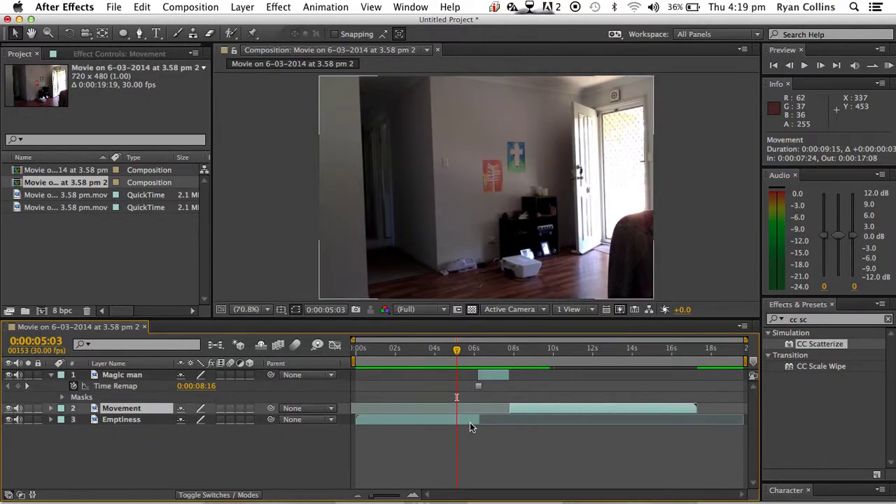
mouse_move(470, 421)
mouse_down()
mouse_move(501, 425)
mouse_move(470, 427)
mouse_up()
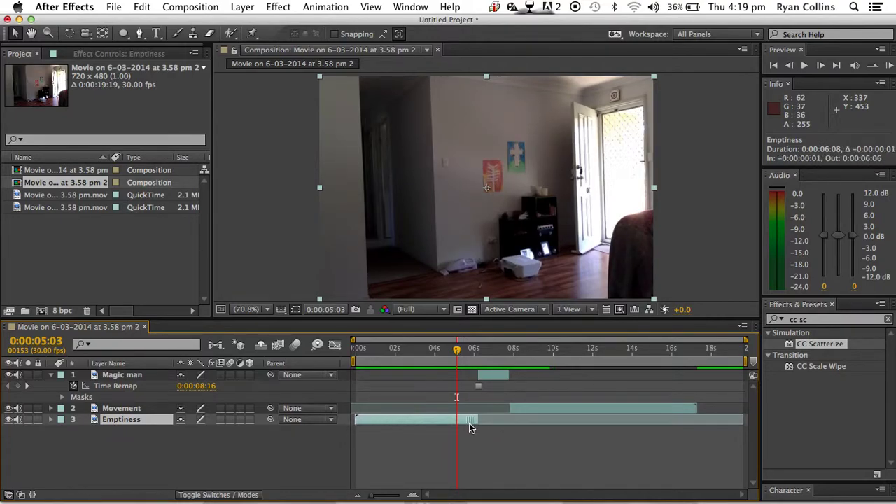
mouse_move(522, 407)
mouse_down()
mouse_move(495, 405)
mouse_move(476, 375)
mouse_move(477, 352)
mouse_up()
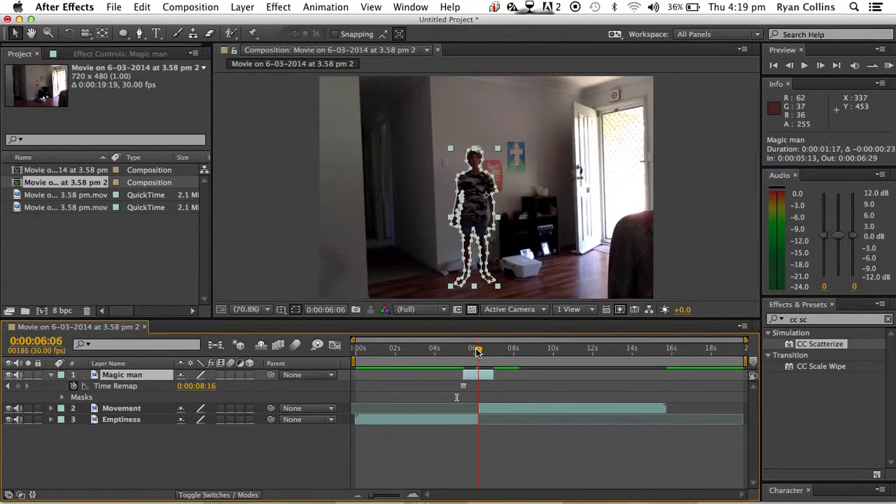
Step: Move Magic man earlier to about 4:19–6:05 and scrub to where the figure appears
drag(475, 376, 417, 353)
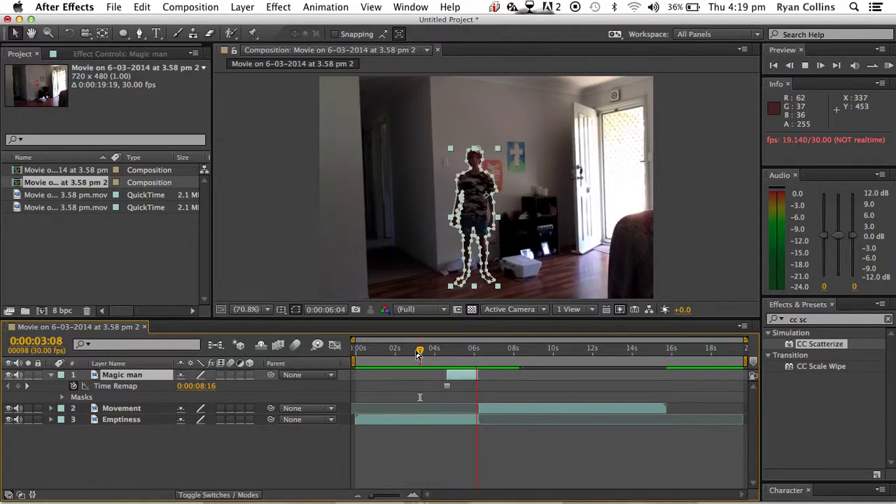
click(494, 350)
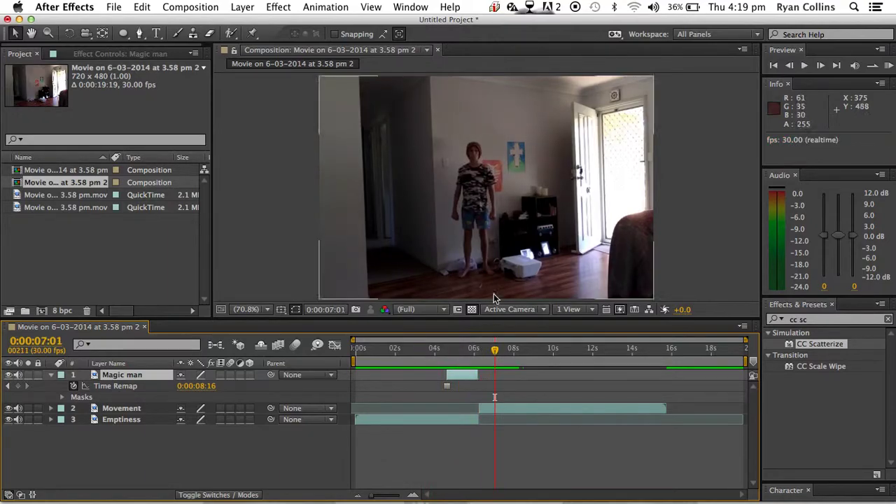
mouse_move(495, 350)
mouse_down()
mouse_move(462, 349)
mouse_move(475, 352)
mouse_up()
click(539, 275)
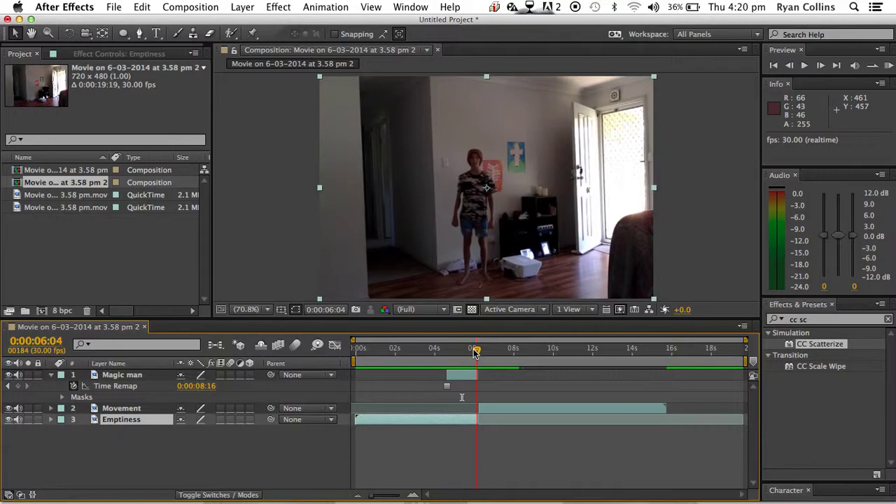
drag(475, 352, 474, 352)
Step: Nudge the figure's position and preview the handover to Movement around six seconds
click(467, 375)
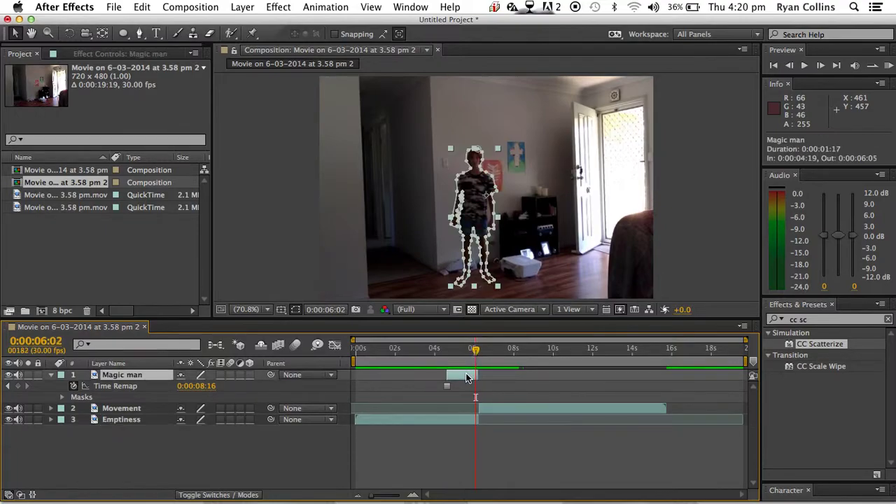
drag(488, 244, 478, 218)
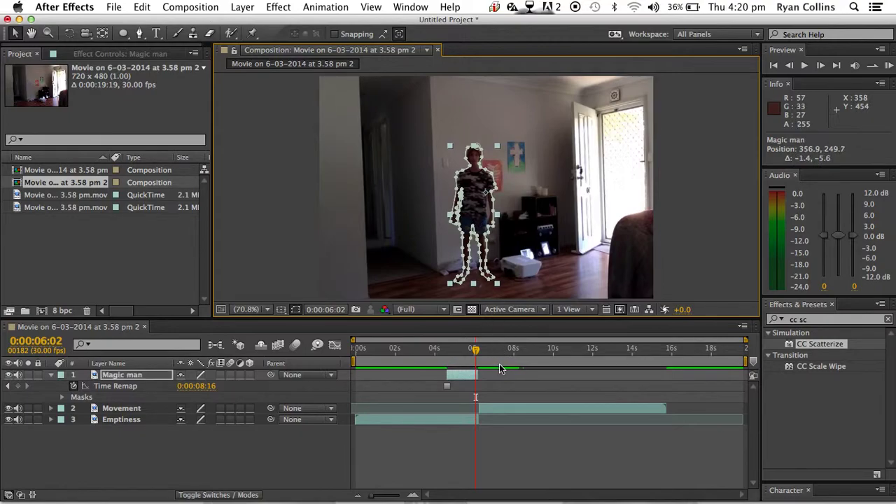
key(ctrl+Down)
key(ctrl+Down)
key(space)
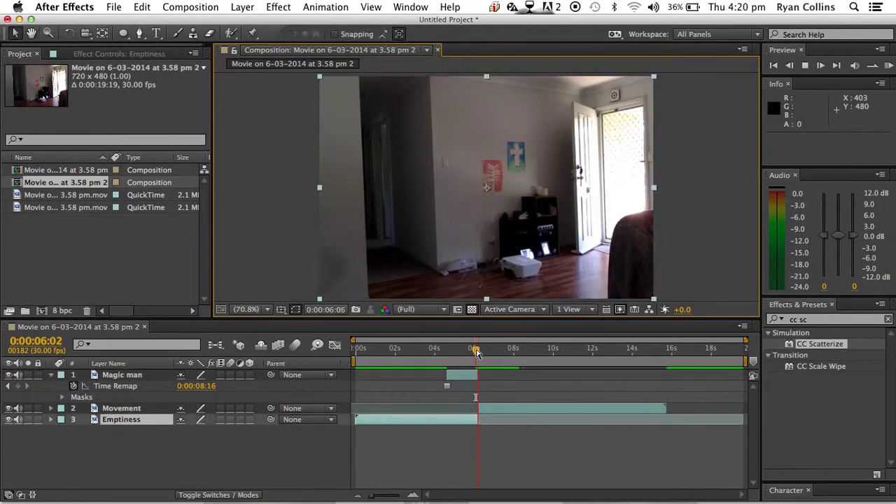
mouse_move(476, 350)
mouse_down()
mouse_move(493, 350)
mouse_move(478, 356)
mouse_up()
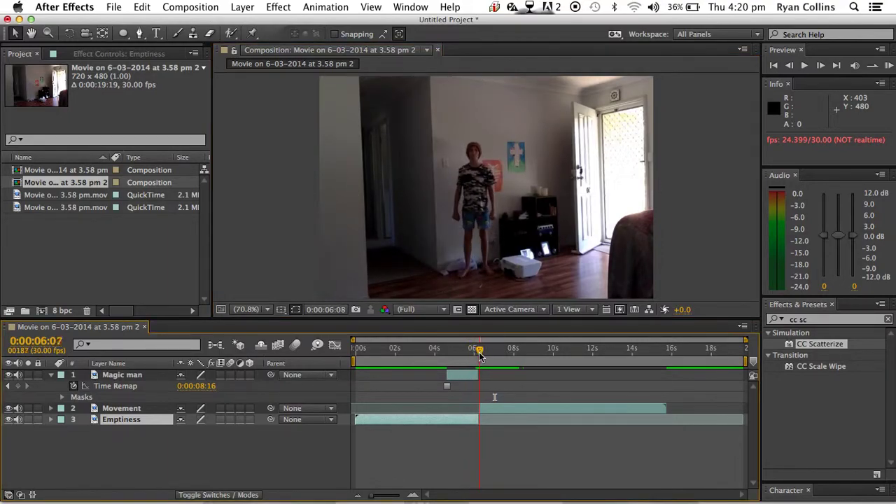
drag(478, 356, 455, 354)
click(462, 375)
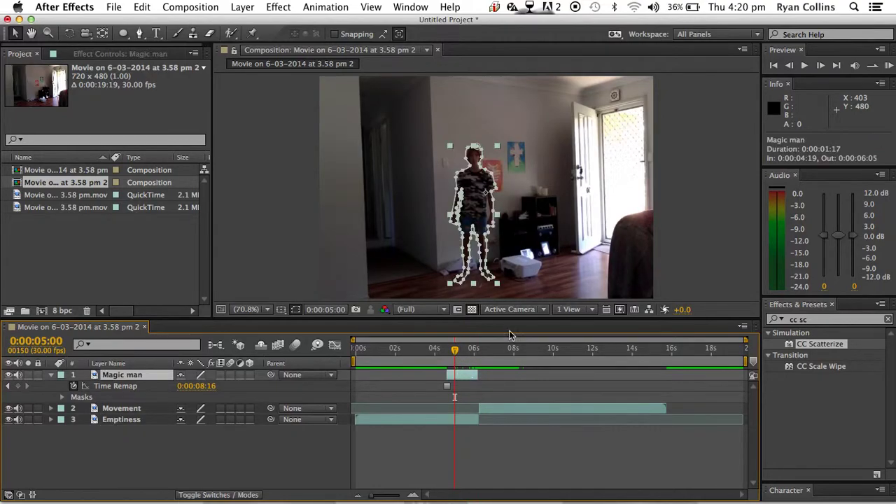
click(417, 387)
Step: Search 'cc sca', drop CC Scatterize on the composition, then undo it from Emptiness
click(50, 375)
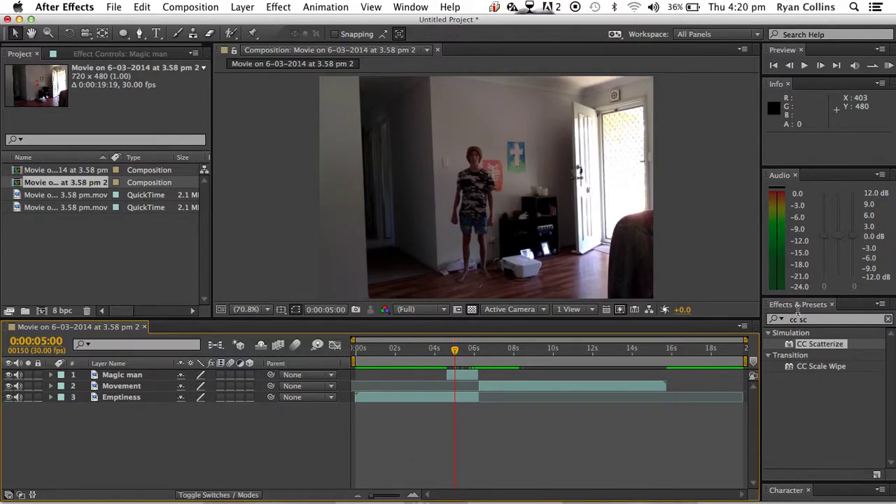
key(BackSpace)
key(BackSpace)
key(BackSpace)
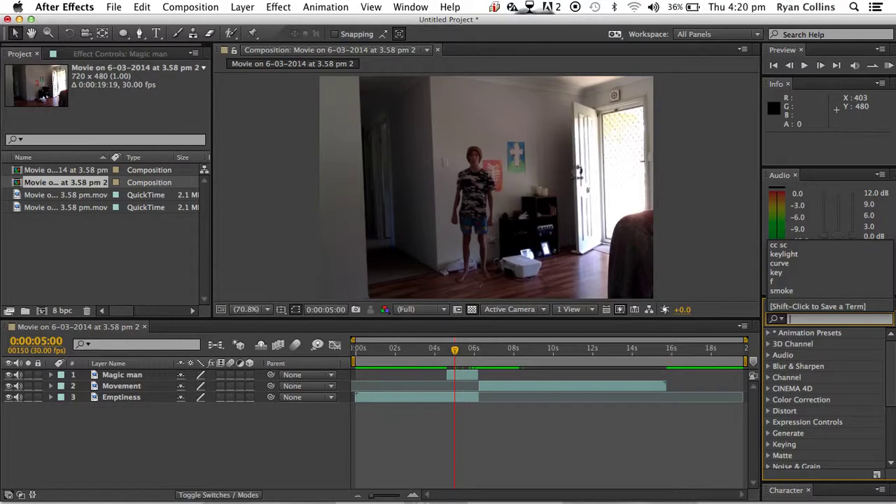
text(c)
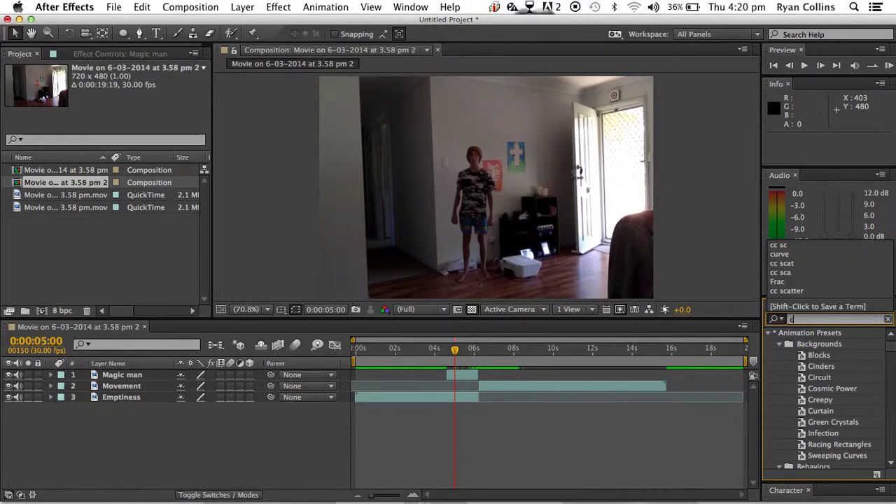
text(c sca)
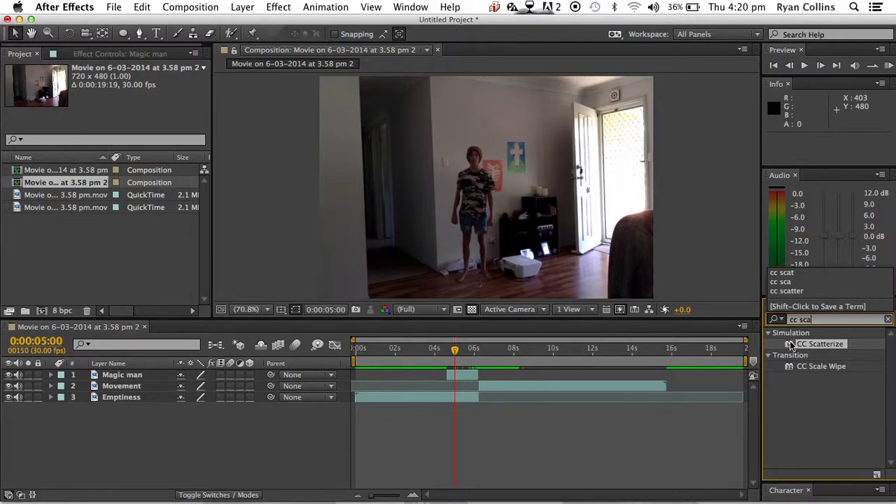
mouse_move(791, 345)
mouse_down()
mouse_move(590, 238)
mouse_move(564, 147)
mouse_up()
key(ctrl+z)
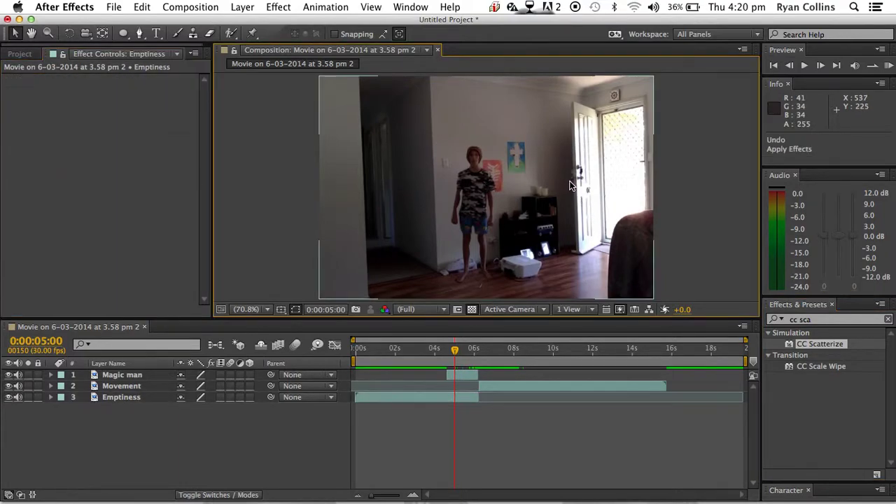
Step: Drop CC Scatterize on Magic man, reveal its properties, and set the time to 4:18
mouse_move(793, 344)
mouse_down()
mouse_move(516, 203)
mouse_move(466, 200)
mouse_up()
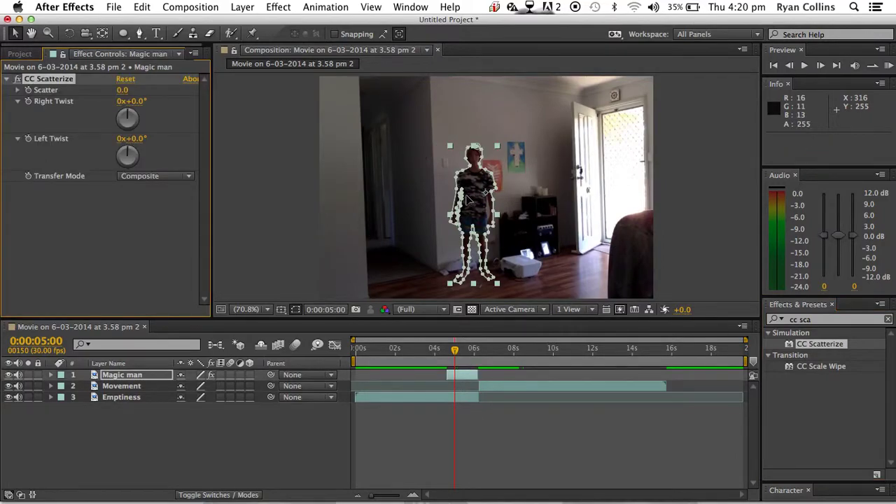
click(52, 376)
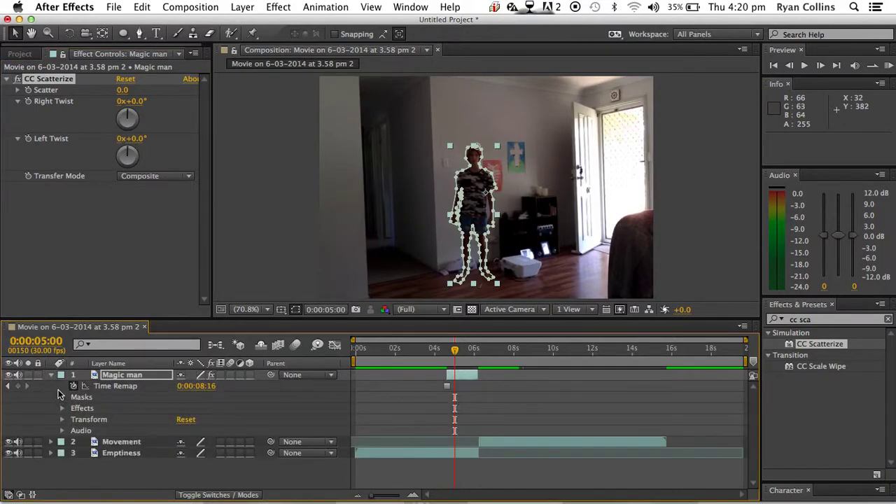
click(63, 415)
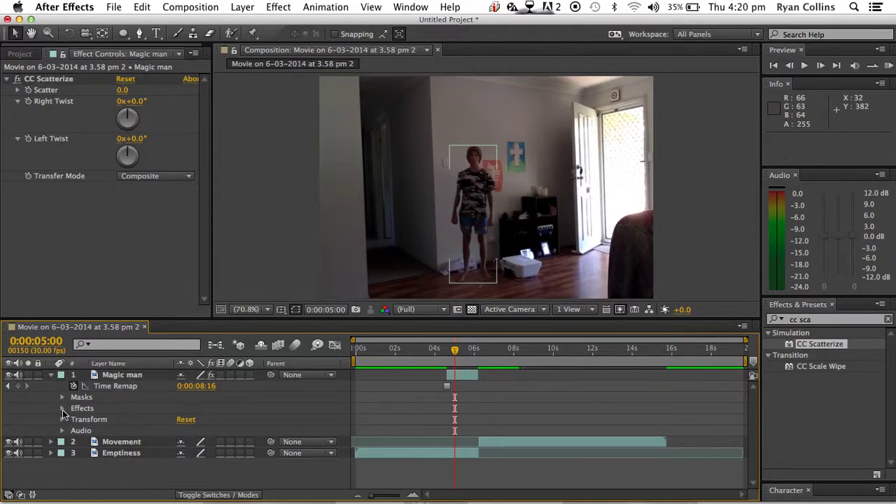
click(62, 409)
click(74, 420)
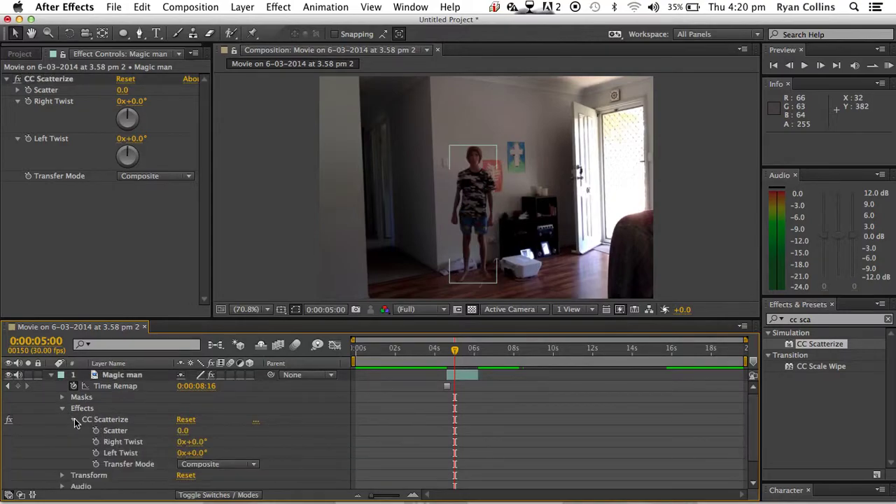
scroll(143, 433, down, 1)
scroll(144, 434, down, 2)
scroll(460, 410, up, 1)
scroll(459, 410, up, 2)
drag(455, 350, 448, 352)
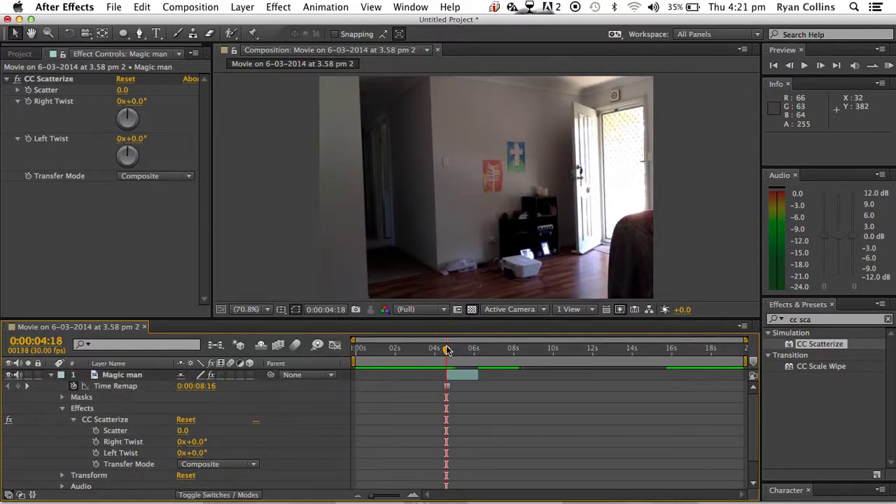
Step: Keyframe Magic man's Scatter at 980 on the figure's first frame, 4:19
scroll(452, 378, down, 2)
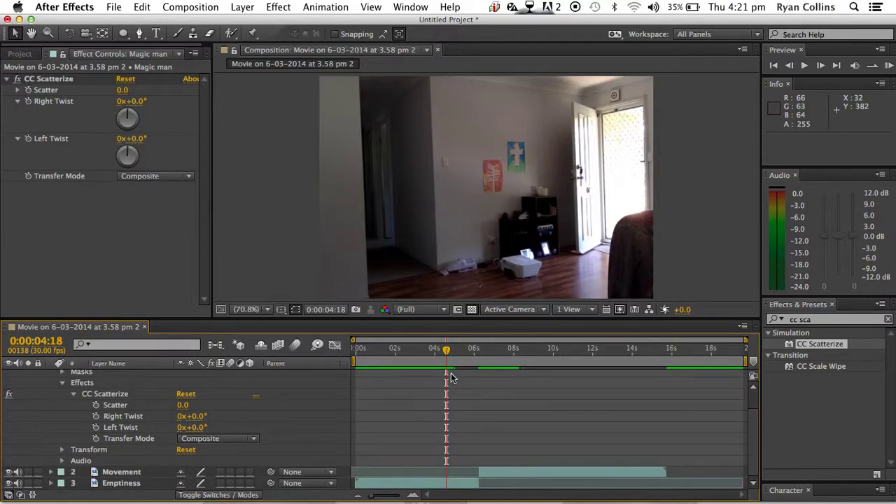
click(96, 405)
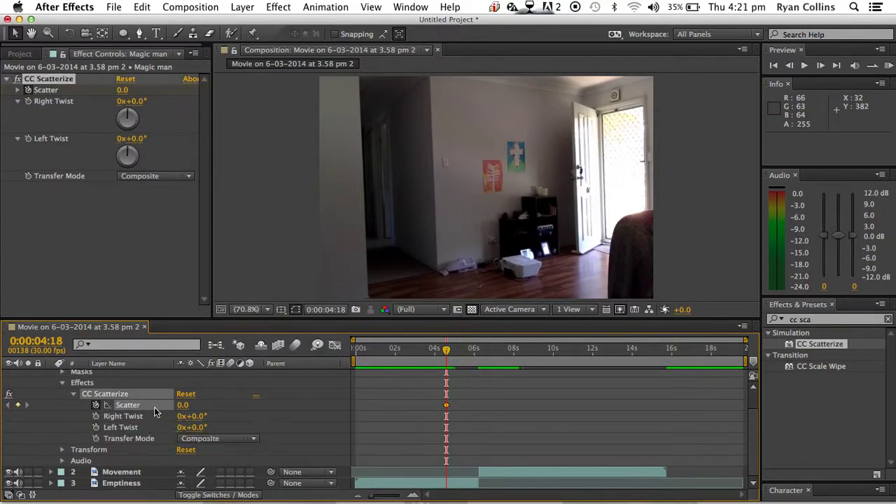
mouse_move(182, 405)
mouse_down()
mouse_move(635, 393)
mouse_move(184, 406)
mouse_up()
scroll(450, 413, up, 2)
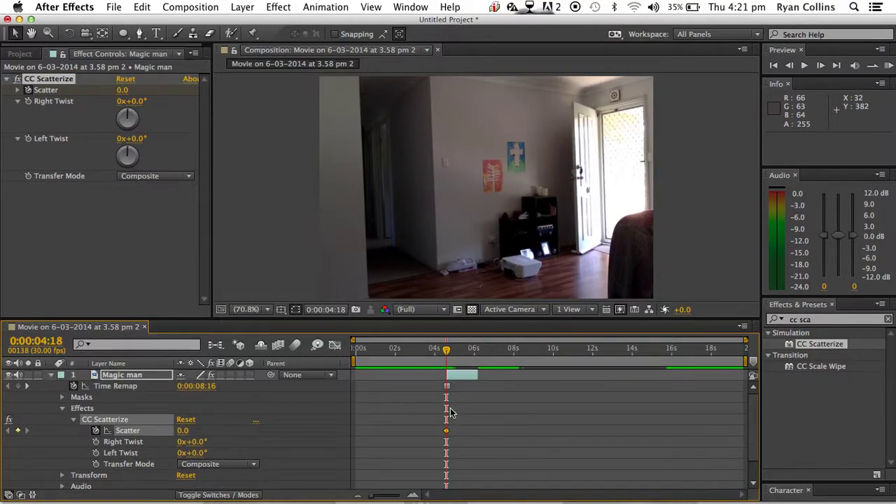
click(96, 430)
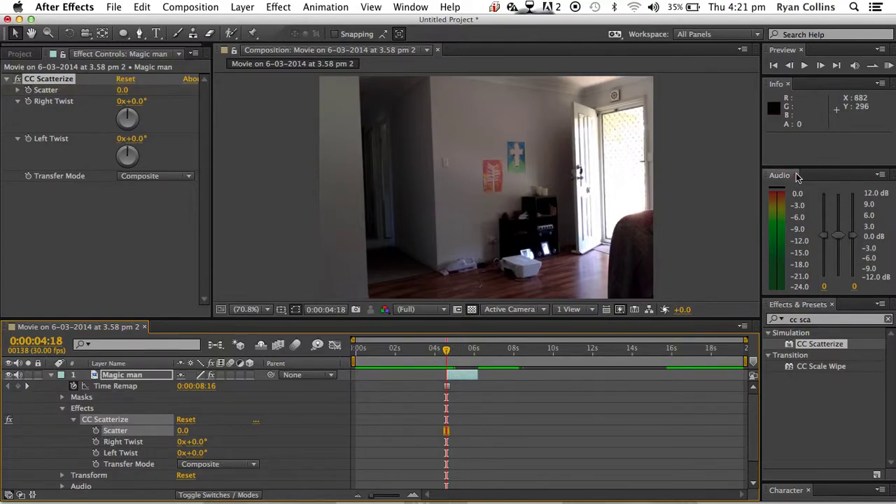
click(820, 65)
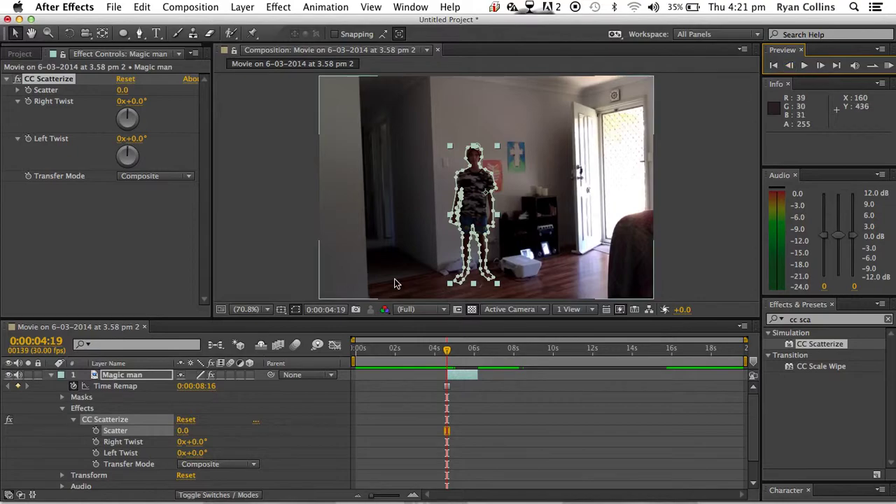
click(96, 430)
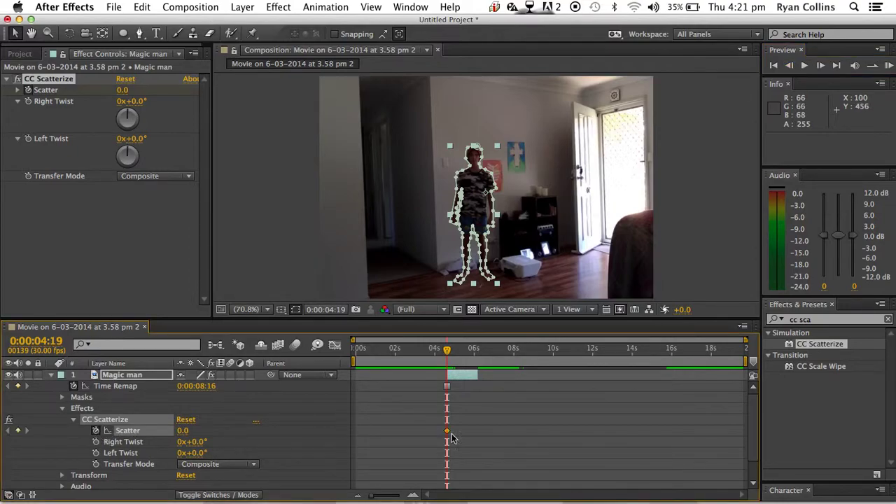
drag(180, 432, 315, 430)
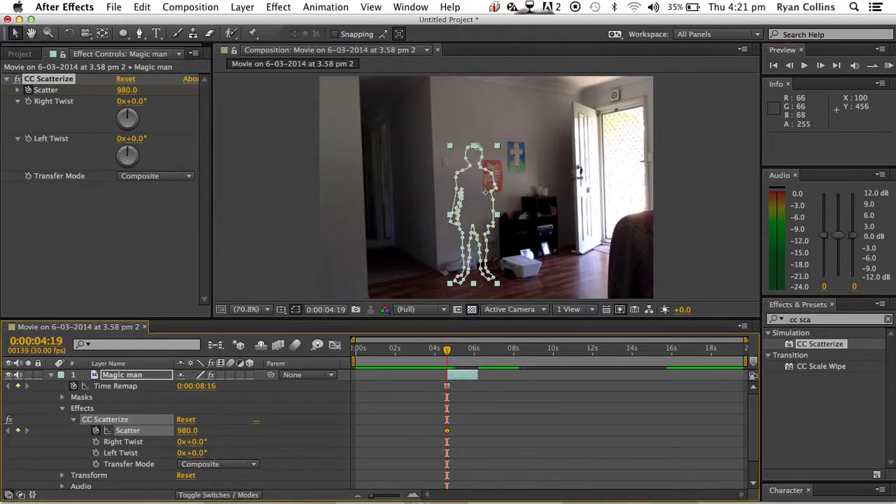
Step: Add a Scatter keyframe of 0 at 5:23 and collapse the layer
click(450, 351)
drag(449, 351, 469, 352)
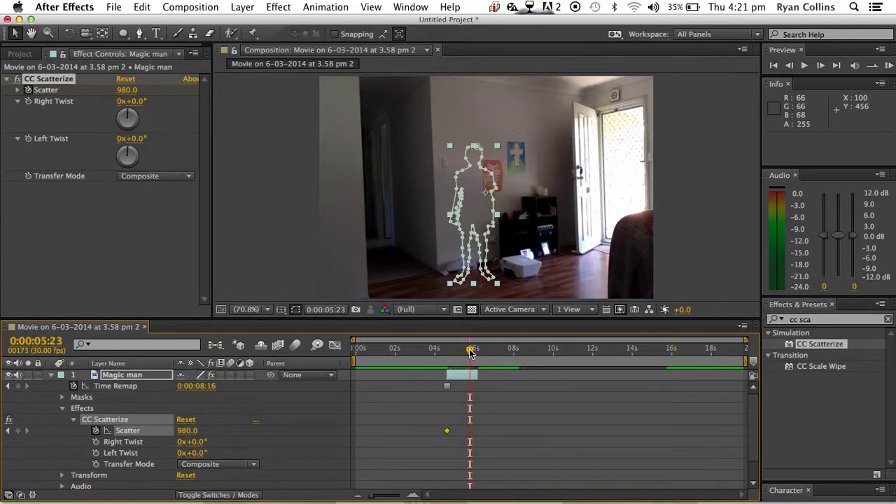
click(187, 432)
text(0)
key(Return)
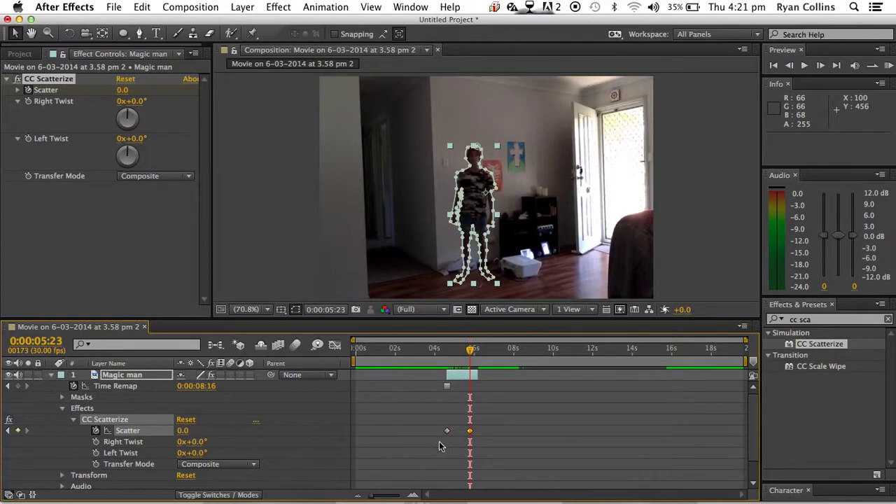
scroll(475, 441, down, 2)
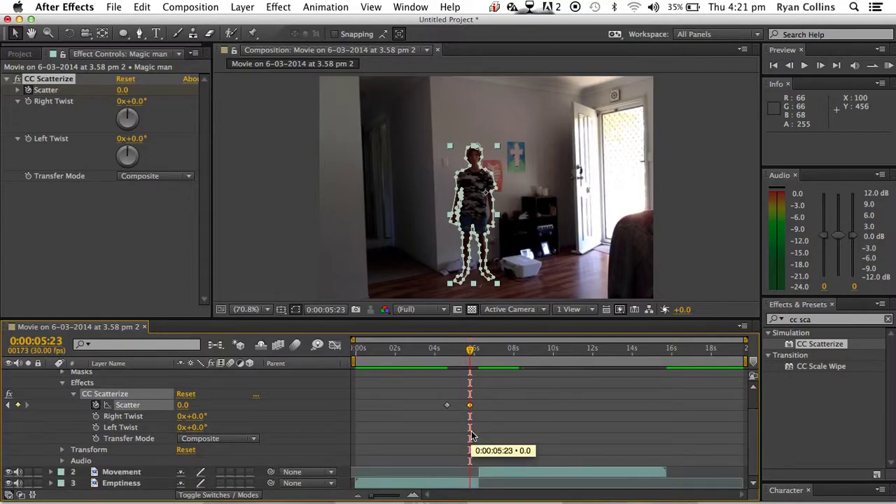
scroll(70, 382, up, 2)
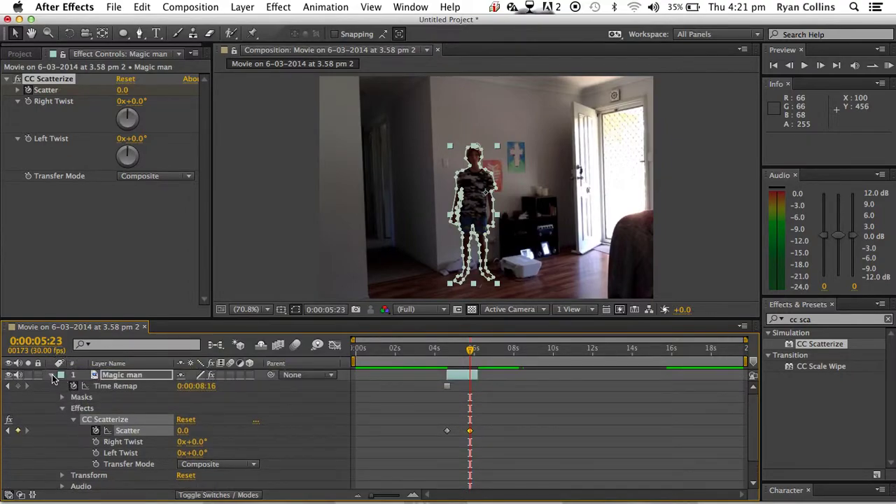
click(51, 374)
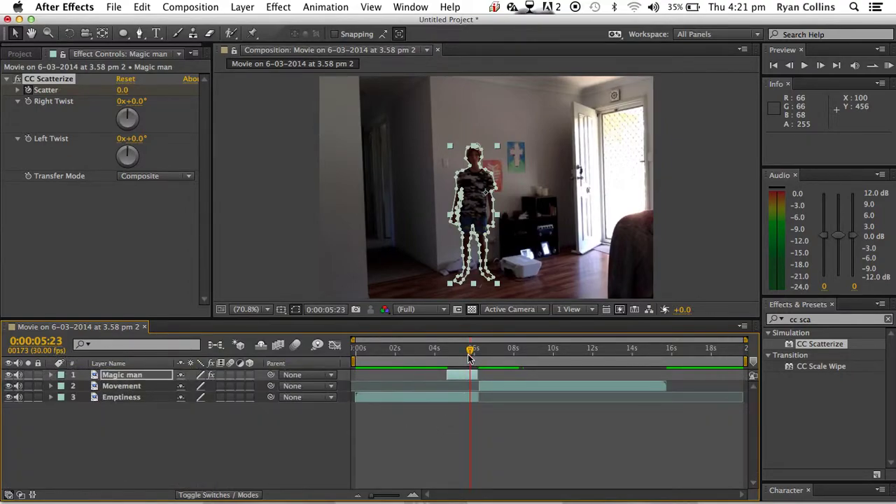
drag(472, 352, 420, 350)
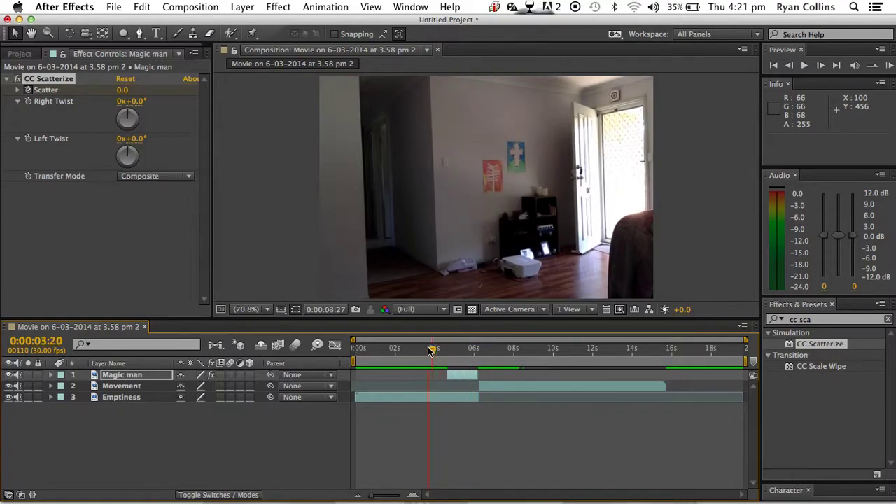
click(458, 376)
key(space)
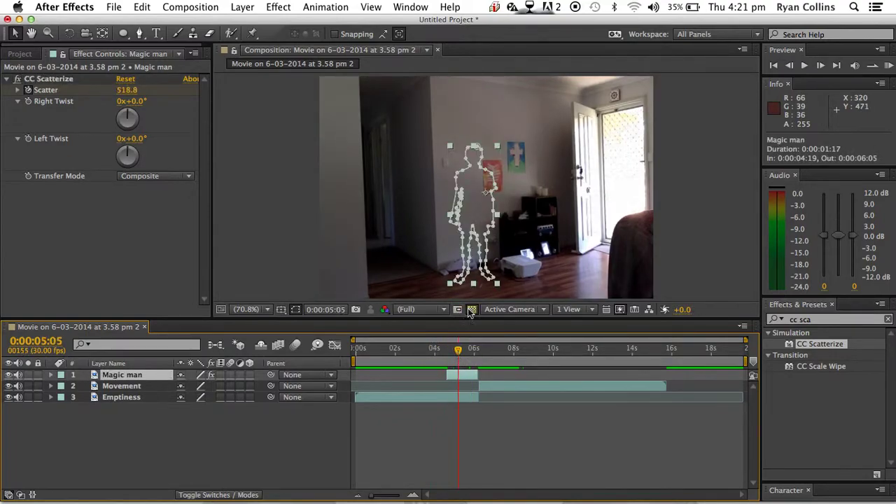
click(530, 219)
drag(457, 350, 354, 348)
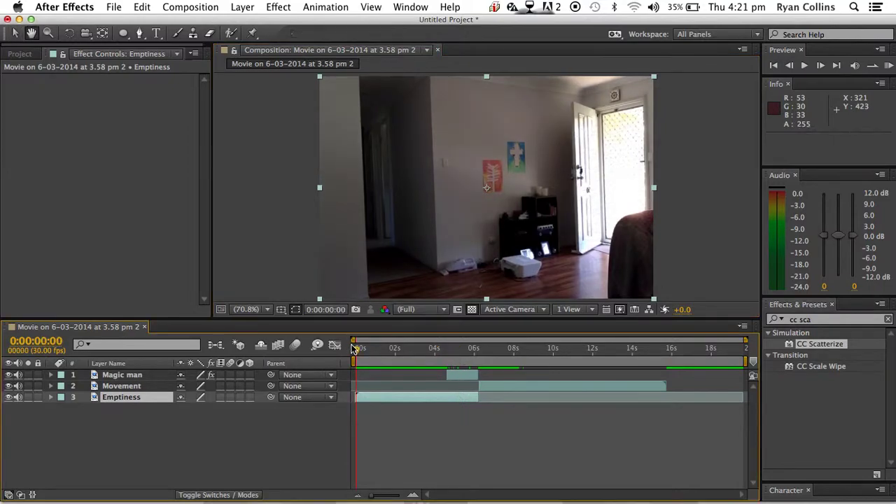
key(space)
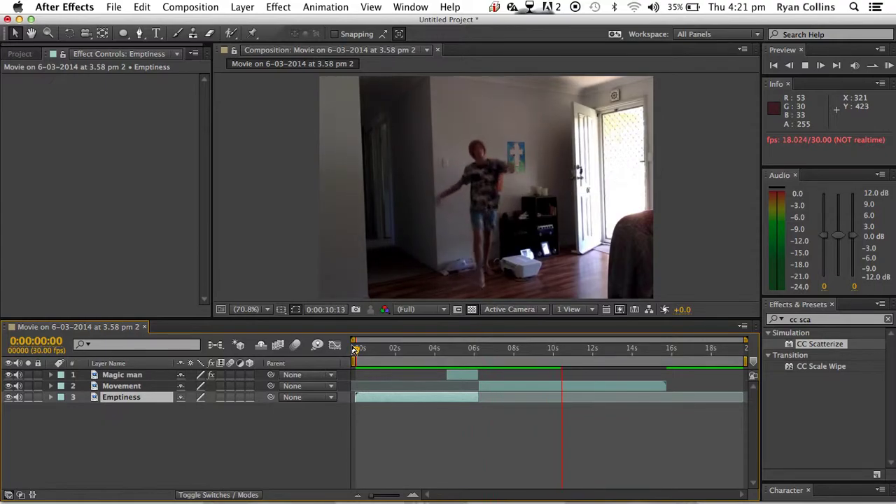
key(space)
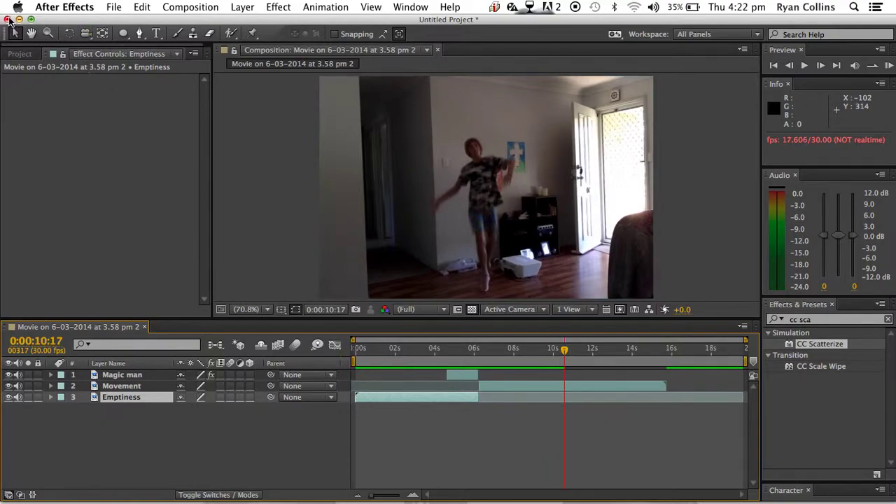
Step: Quit After Effects without saving the project and switch desktop spaces
click(8, 19)
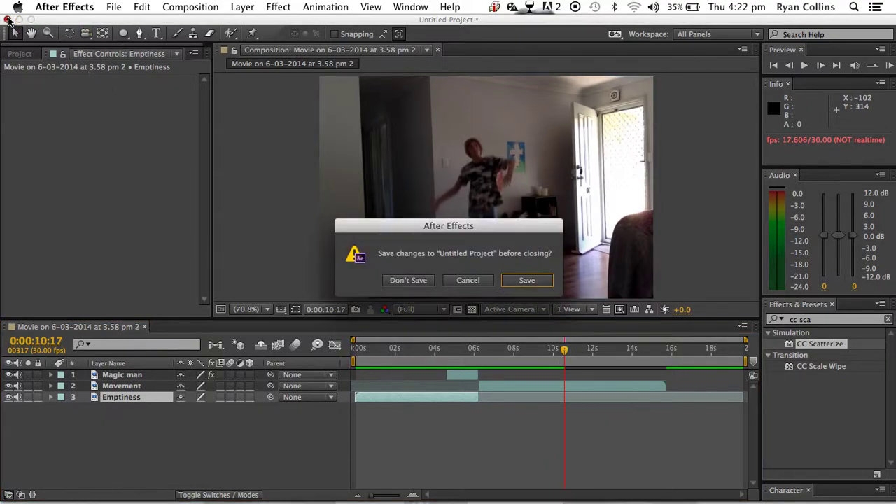
click(422, 285)
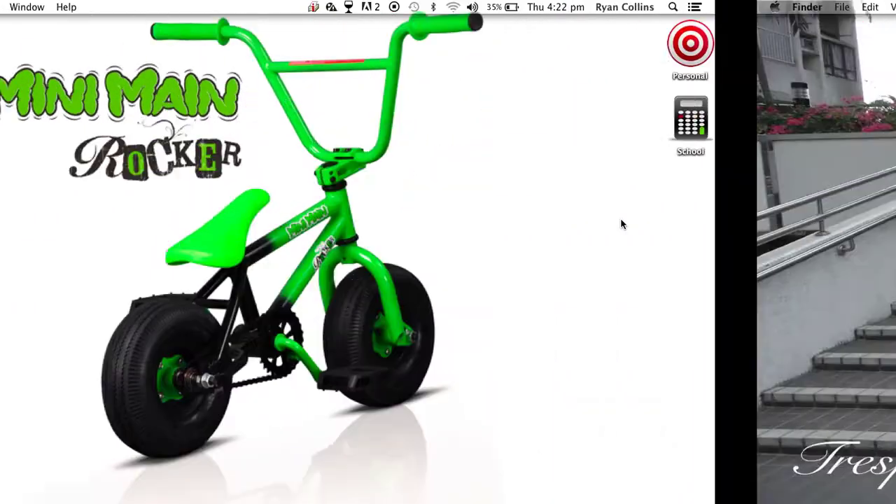
key(ctrl+Left)
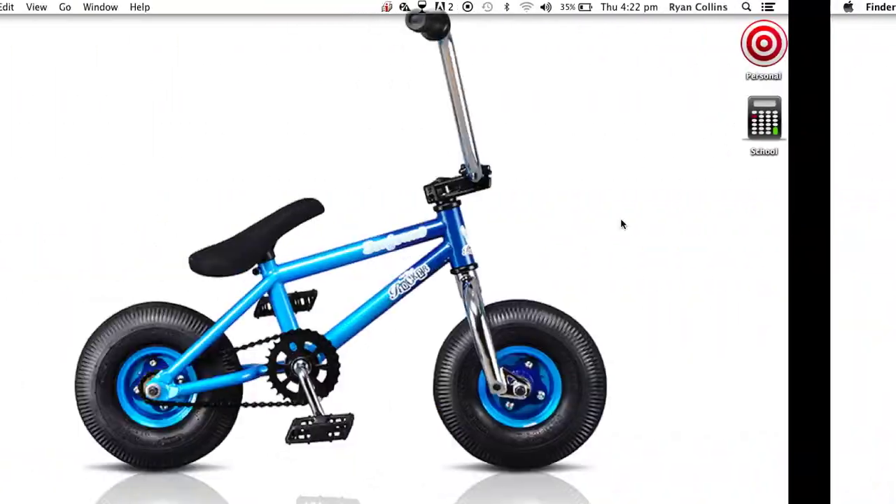